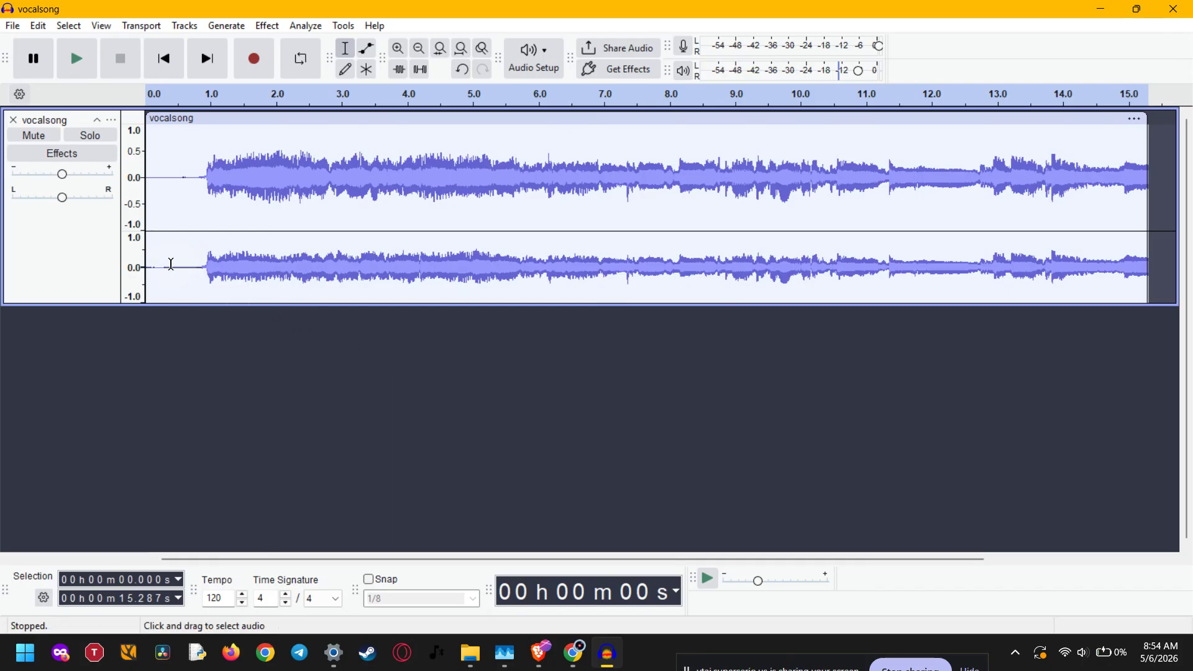
Step: Switch to the browser and view the Windows download options on the OpenVINO AI Plugins download page
{"action": "left_click", "coordinate": [573, 652]}
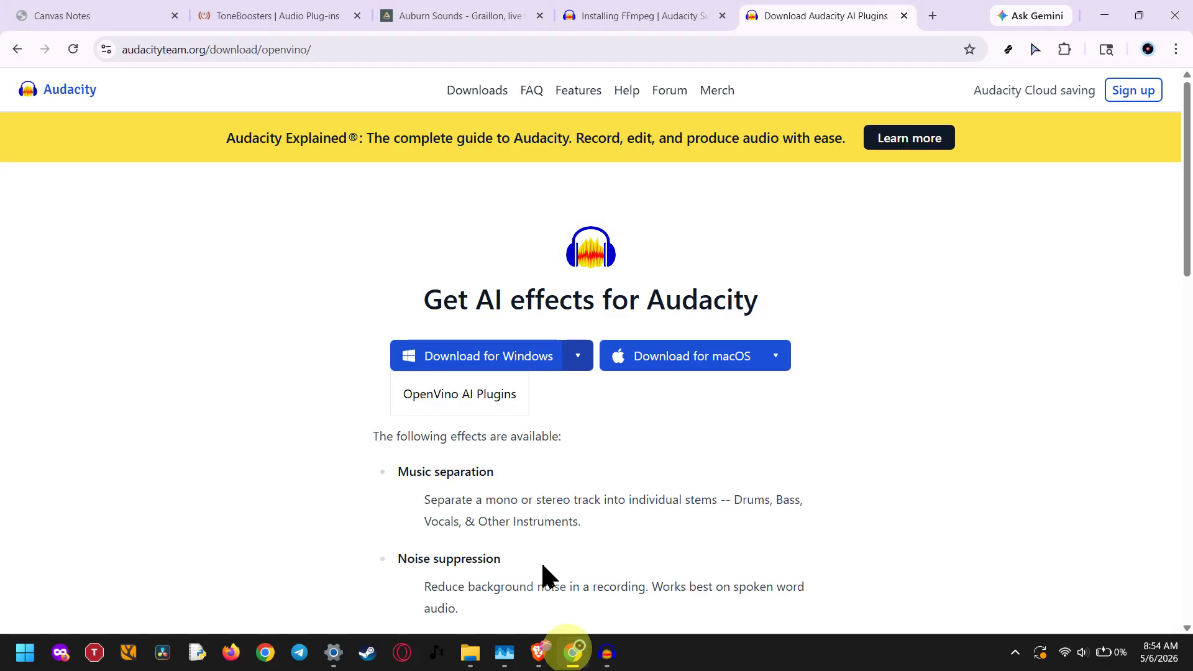
{"action": "left_click", "coordinate": [354, 49]}
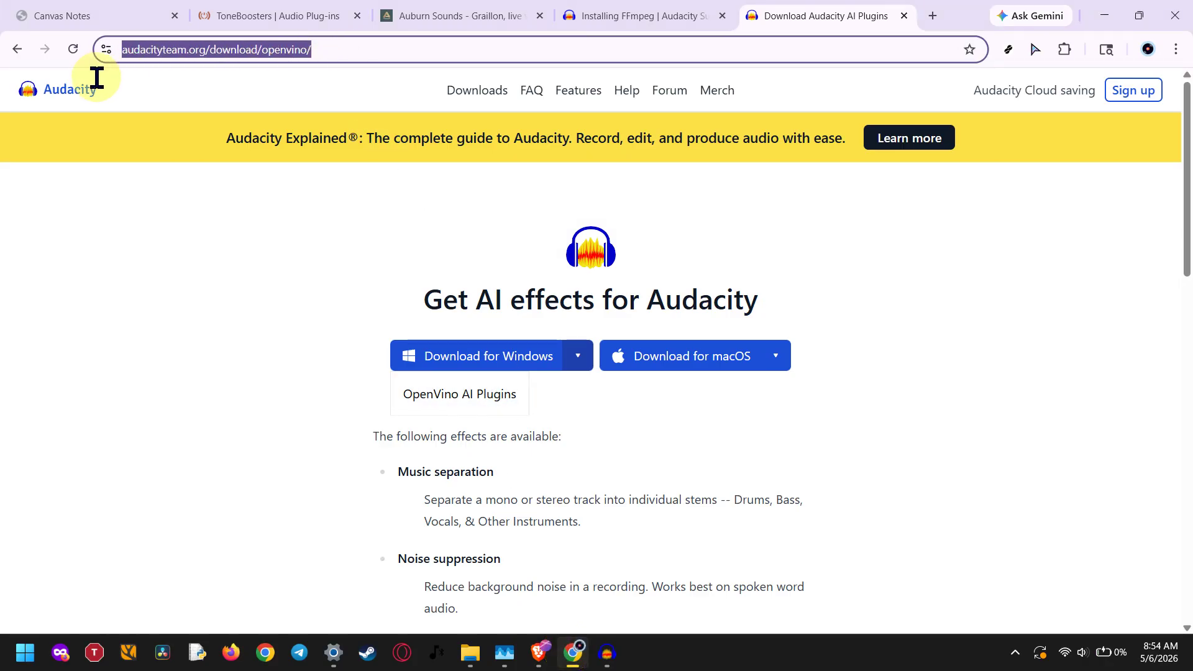
{"action": "left_click", "coordinate": [297, 229]}
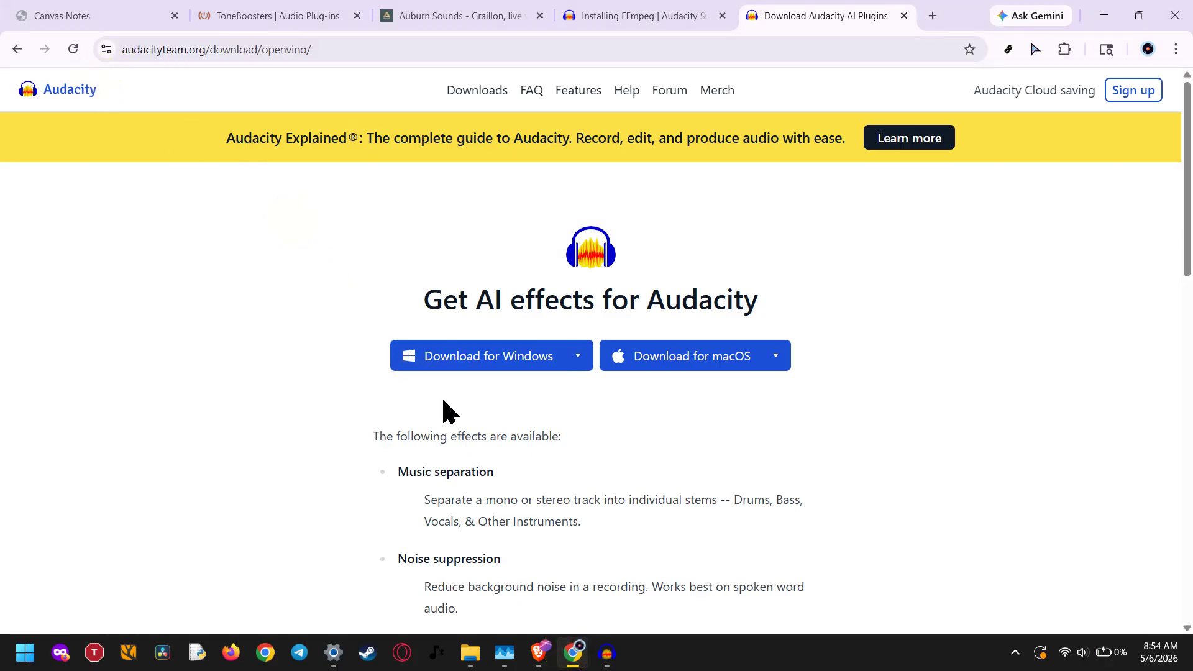
{"action": "scroll", "coordinate": [448, 407], "scroll_direction": "down", "scroll_amount": 1}
{"action": "left_click", "coordinate": [583, 286]}
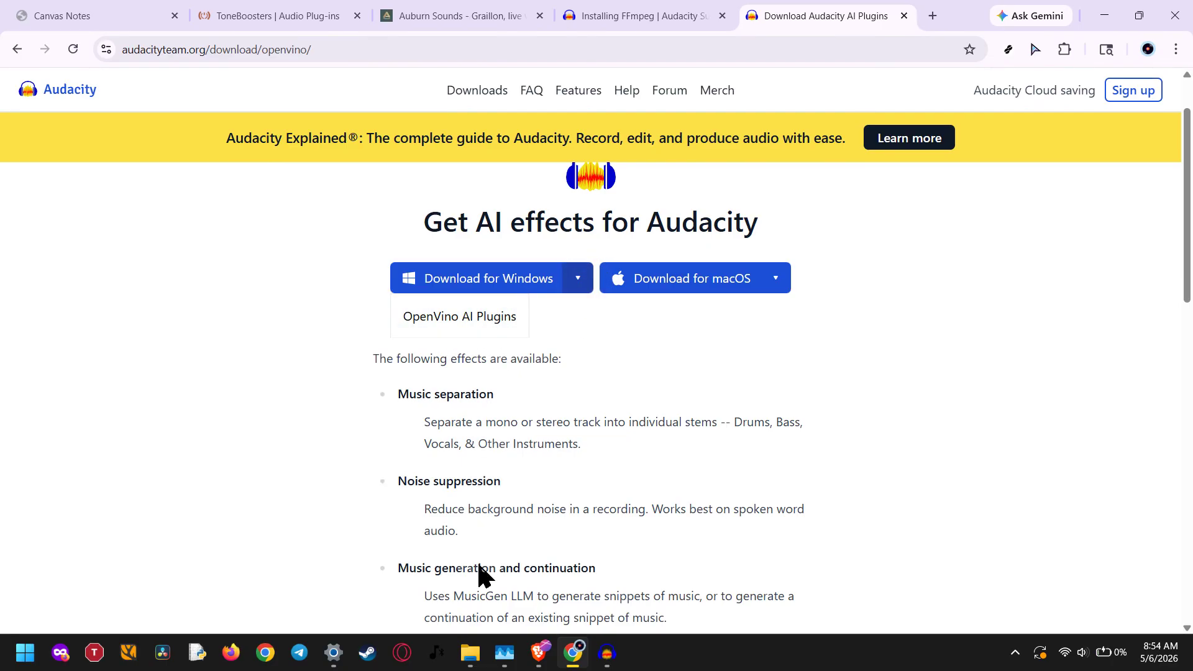
Step: Run the OpenVINO AI Plugins installer from Downloads and start installing the selected models
{"action": "left_click", "coordinate": [472, 660]}
{"action": "left_click", "coordinate": [533, 486]}
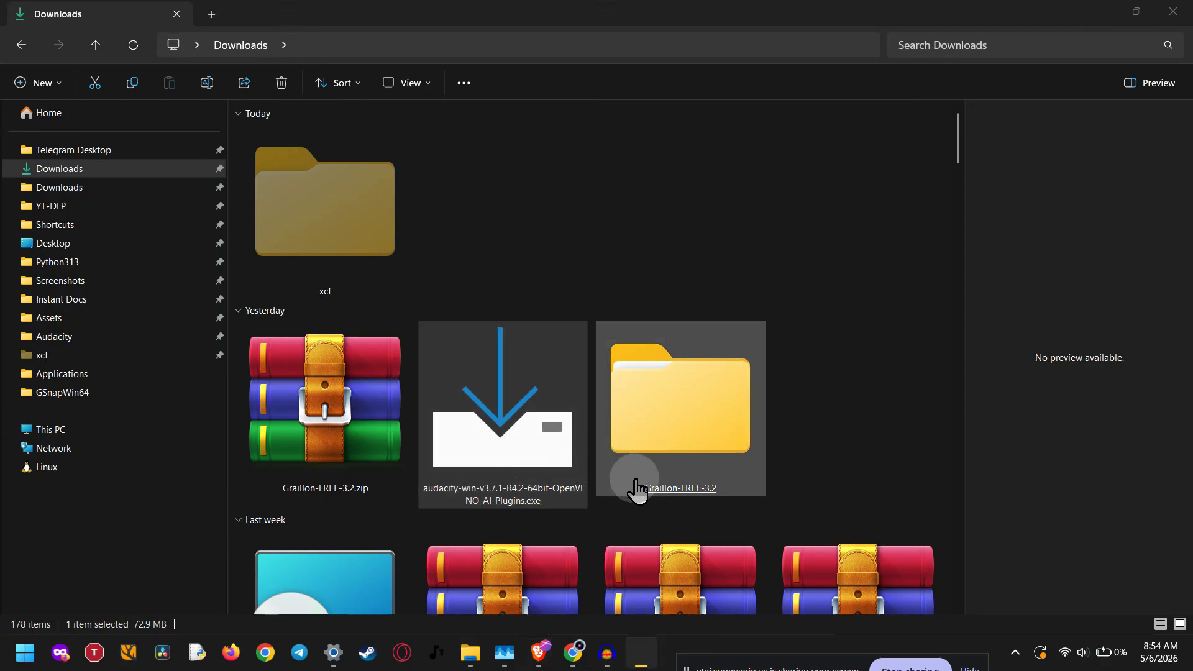
{"action": "left_click", "coordinate": [715, 475]}
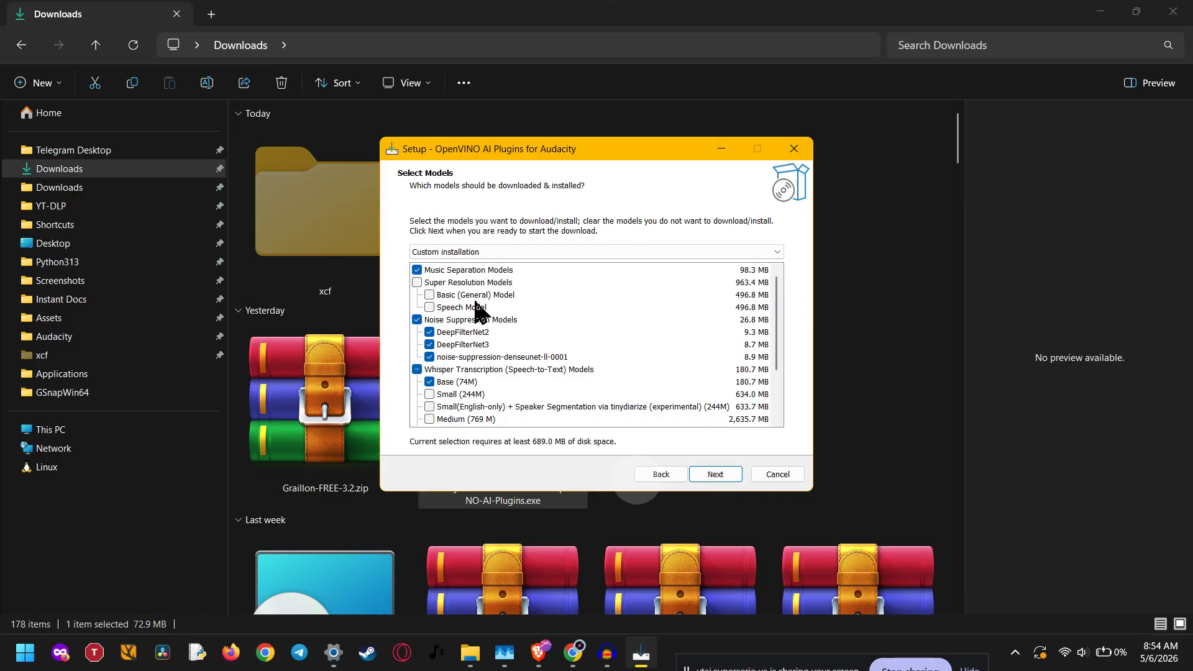
{"action": "left_click", "coordinate": [715, 476]}
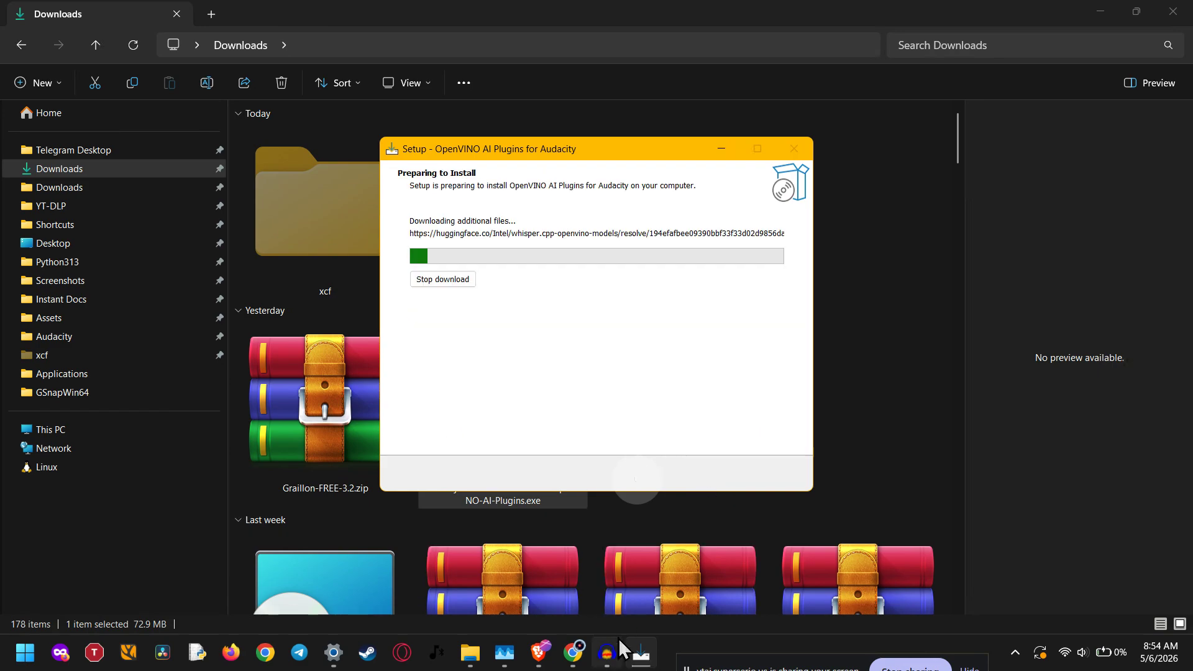
Step: Return to the installer and stop its model download, confirming the stop
{"action": "left_click", "coordinate": [621, 654]}
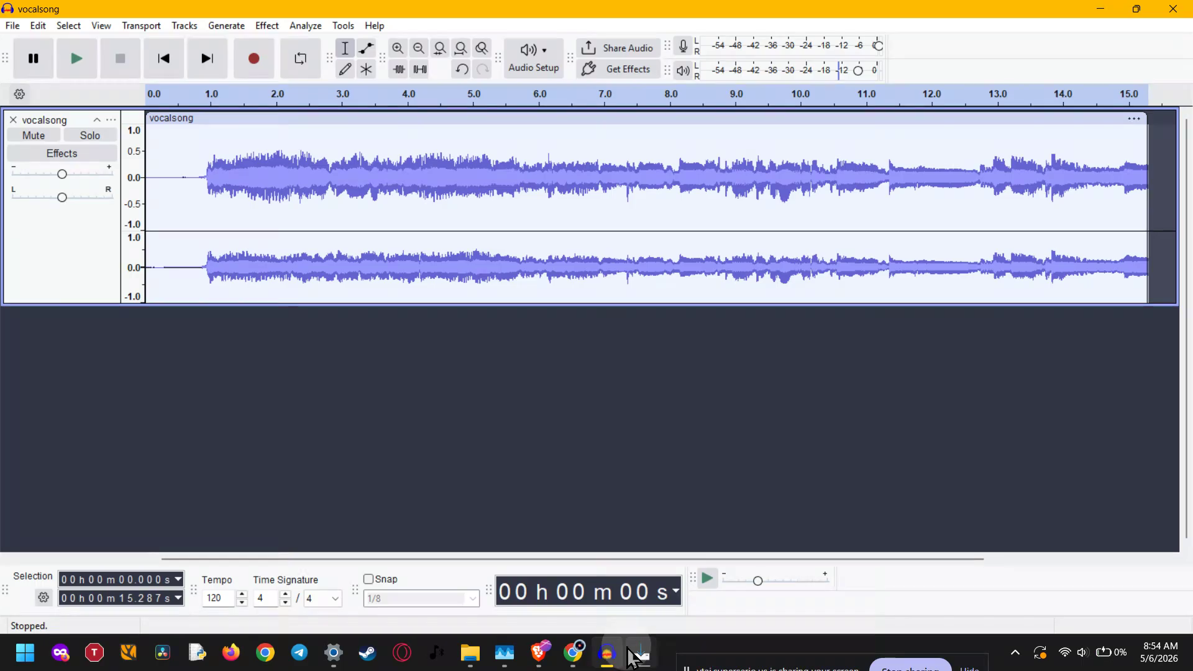
{"action": "left_click", "coordinate": [646, 657]}
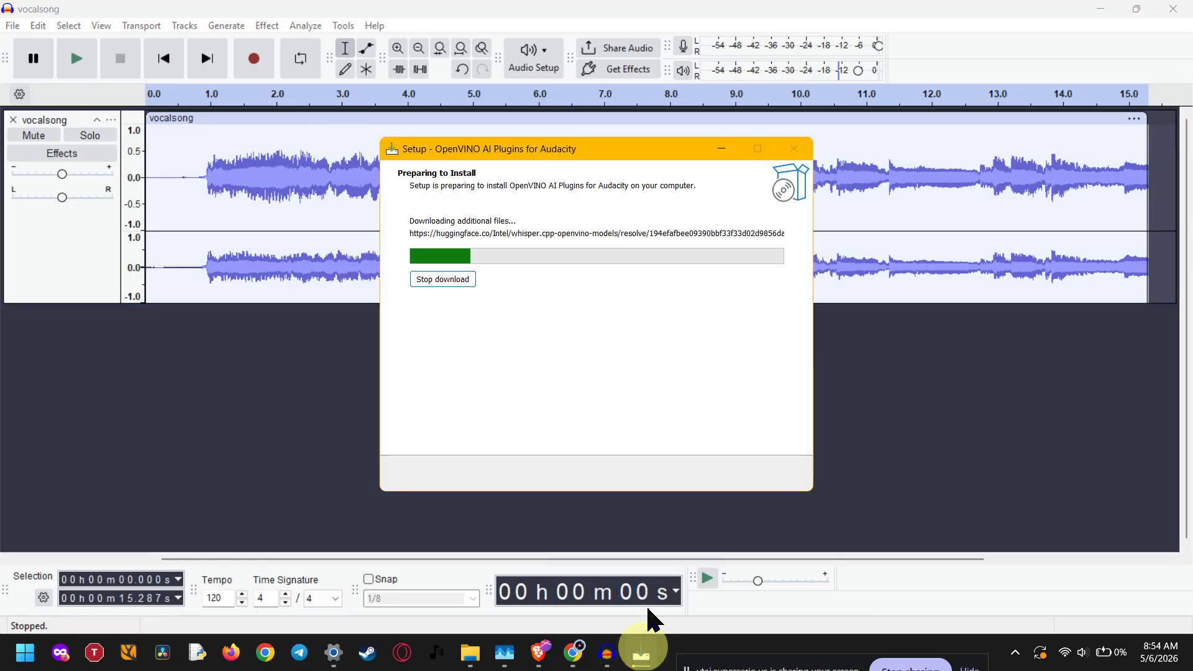
{"action": "left_click", "coordinate": [452, 280]}
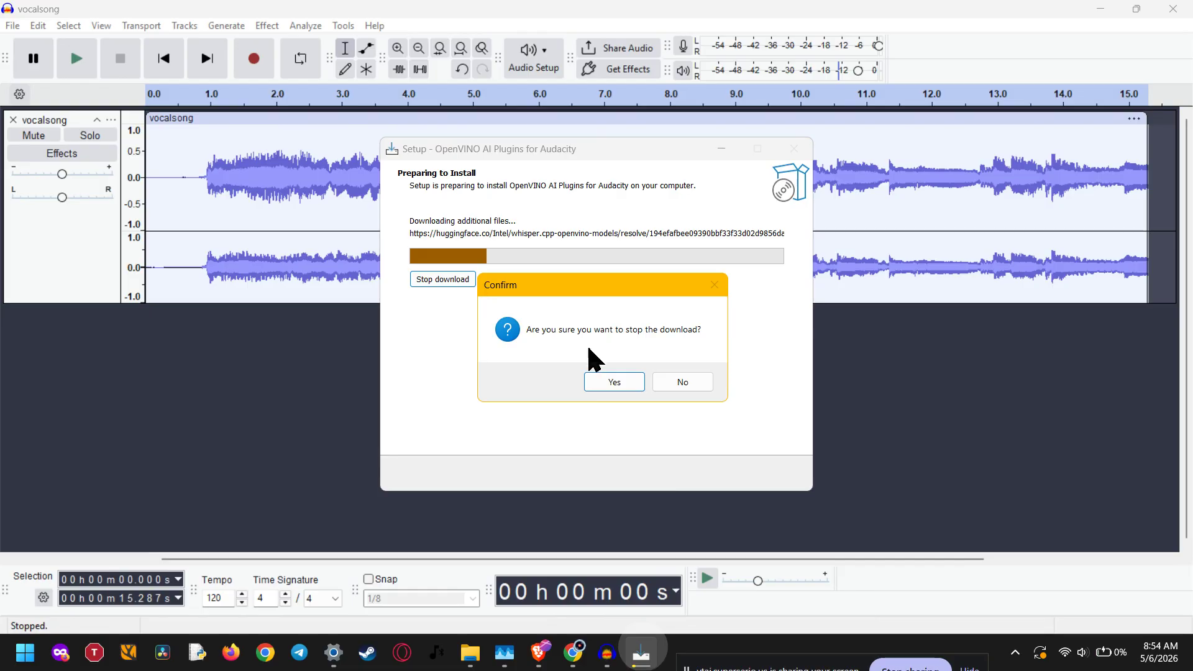
{"action": "left_click", "coordinate": [618, 382]}
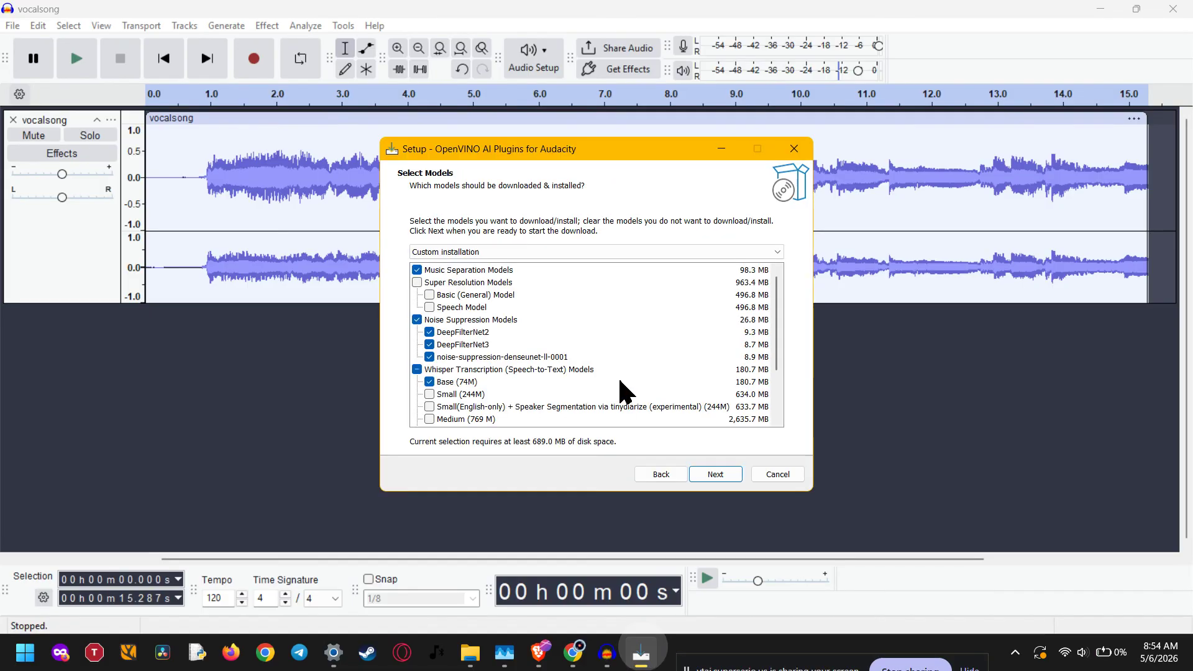
{"action": "left_click", "coordinate": [312, 407]}
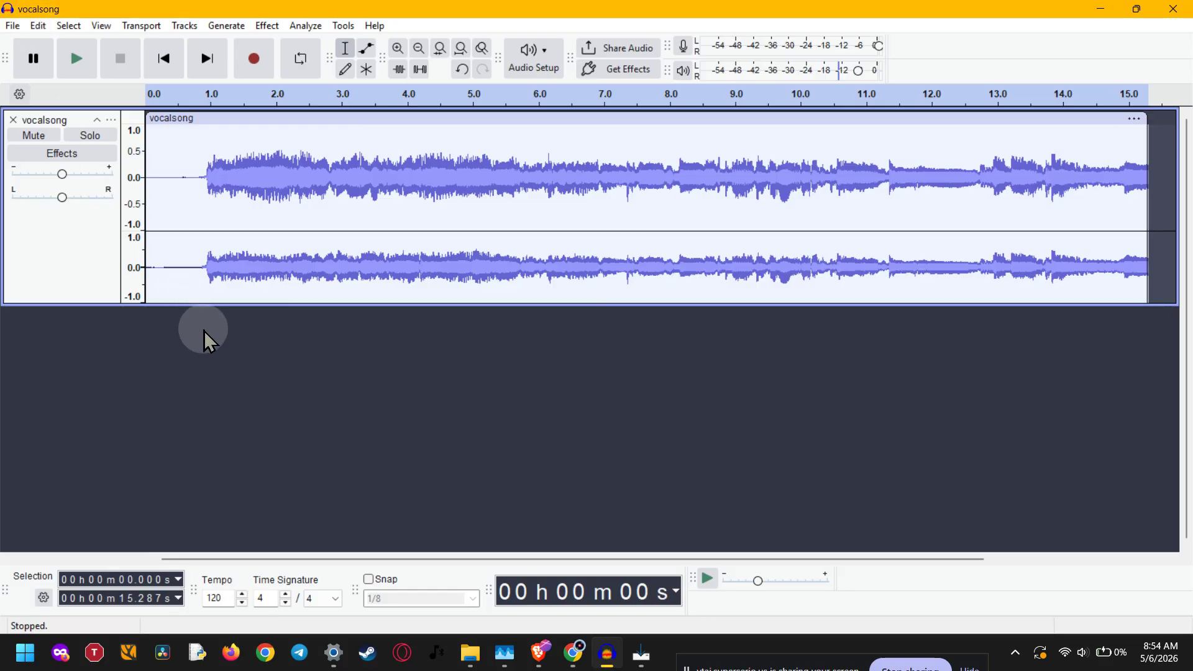
Step: Enable the mod-openvino module in the Modules preferences and save the preferences
{"action": "key", "text": "p"}
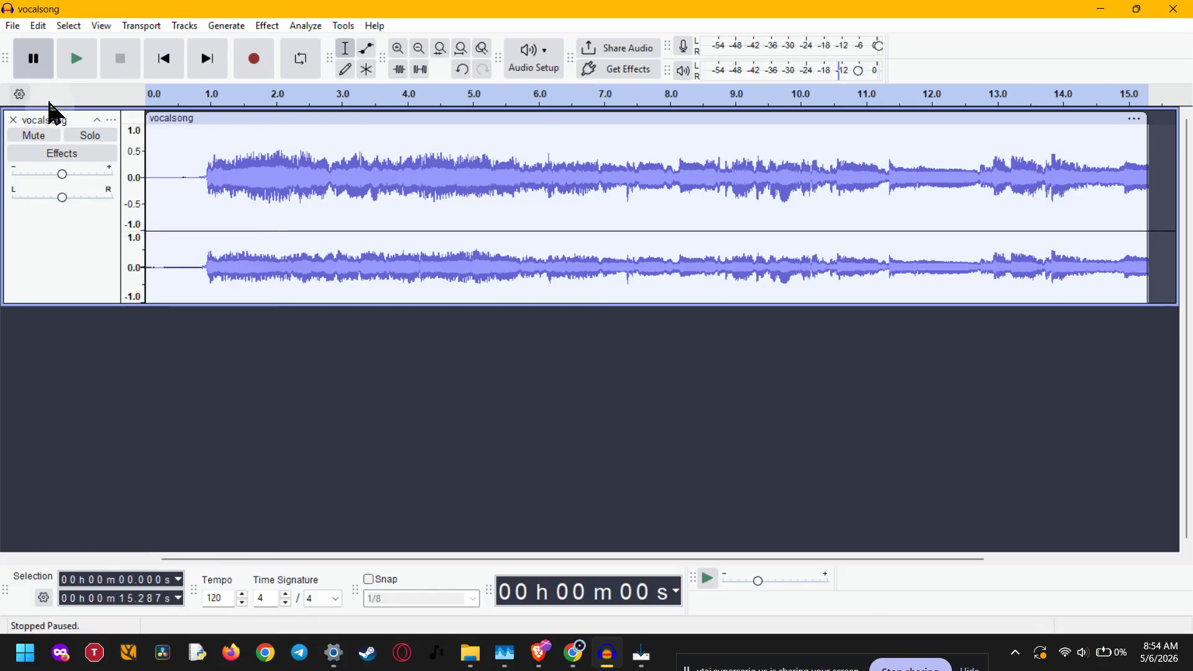
{"action": "left_click", "coordinate": [36, 27]}
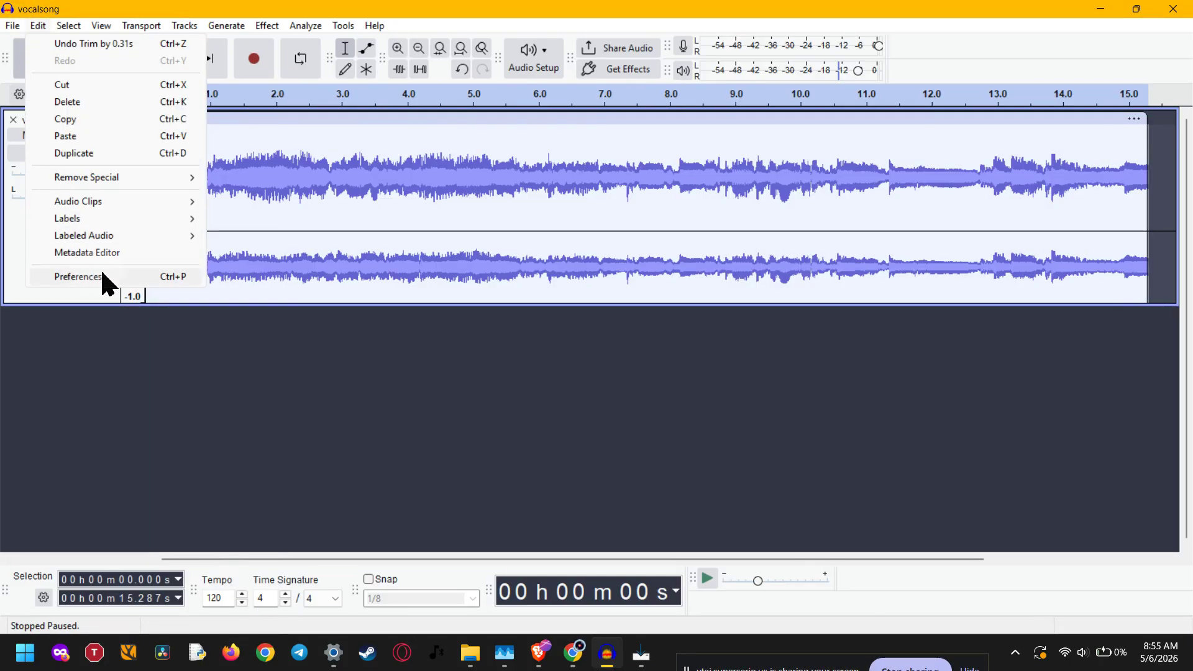
{"action": "left_click", "coordinate": [154, 274]}
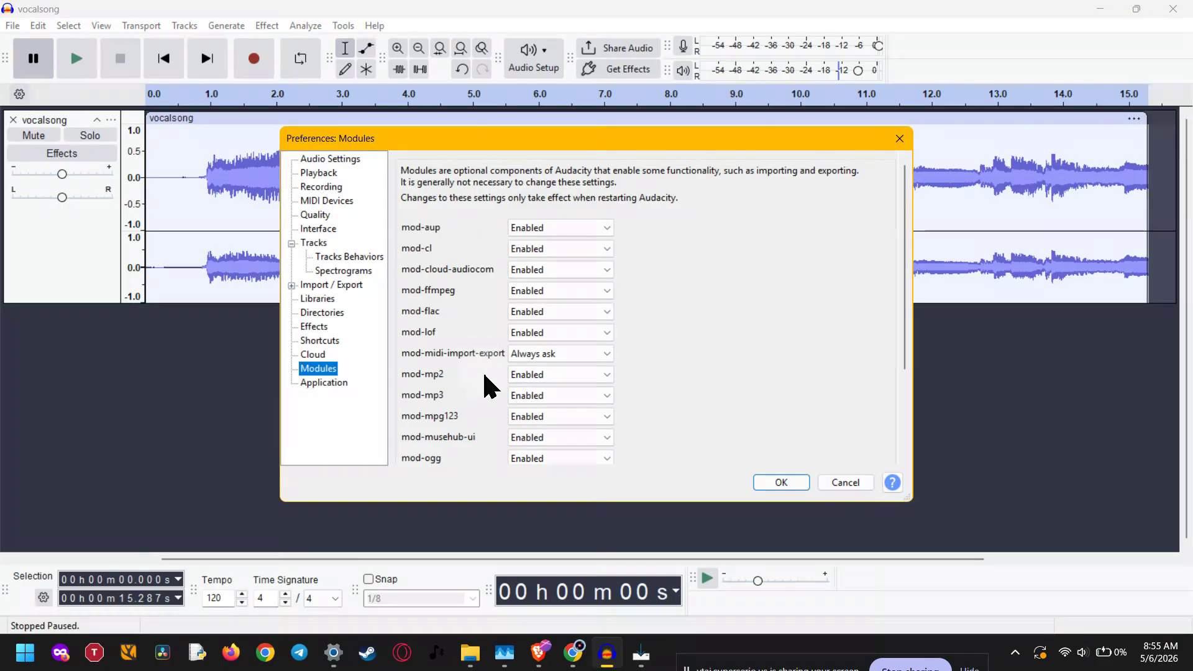
{"action": "scroll", "coordinate": [467, 376], "scroll_direction": "down", "scroll_amount": 2}
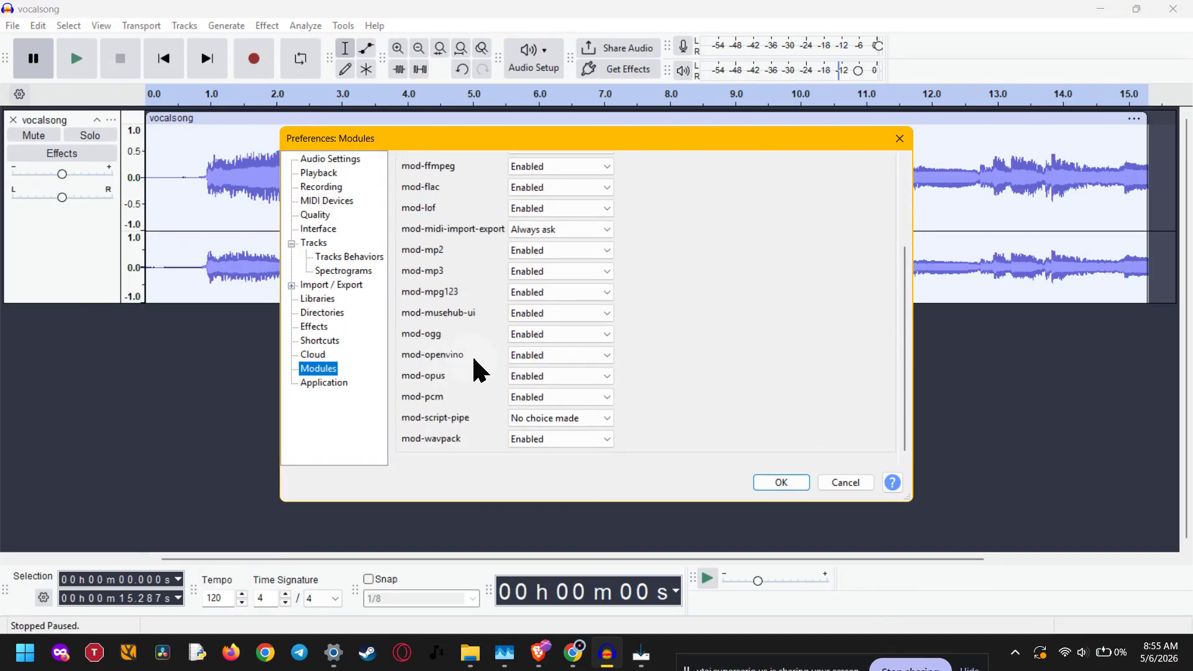
{"action": "left_click", "coordinate": [527, 357]}
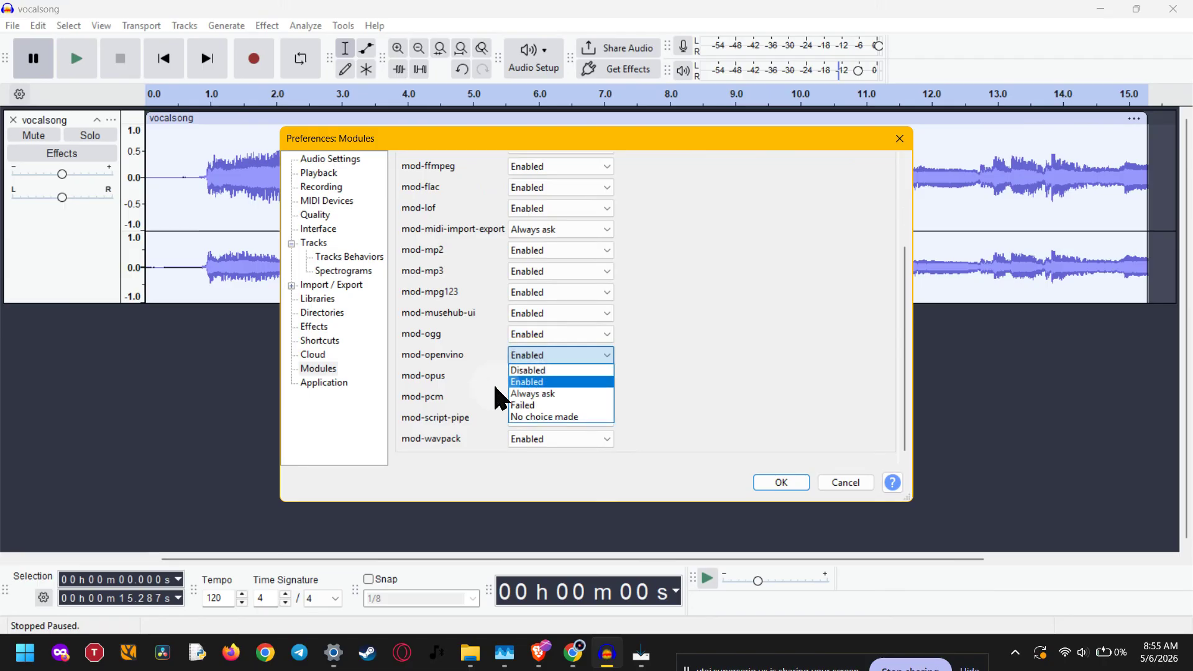
{"action": "left_click", "coordinate": [550, 382]}
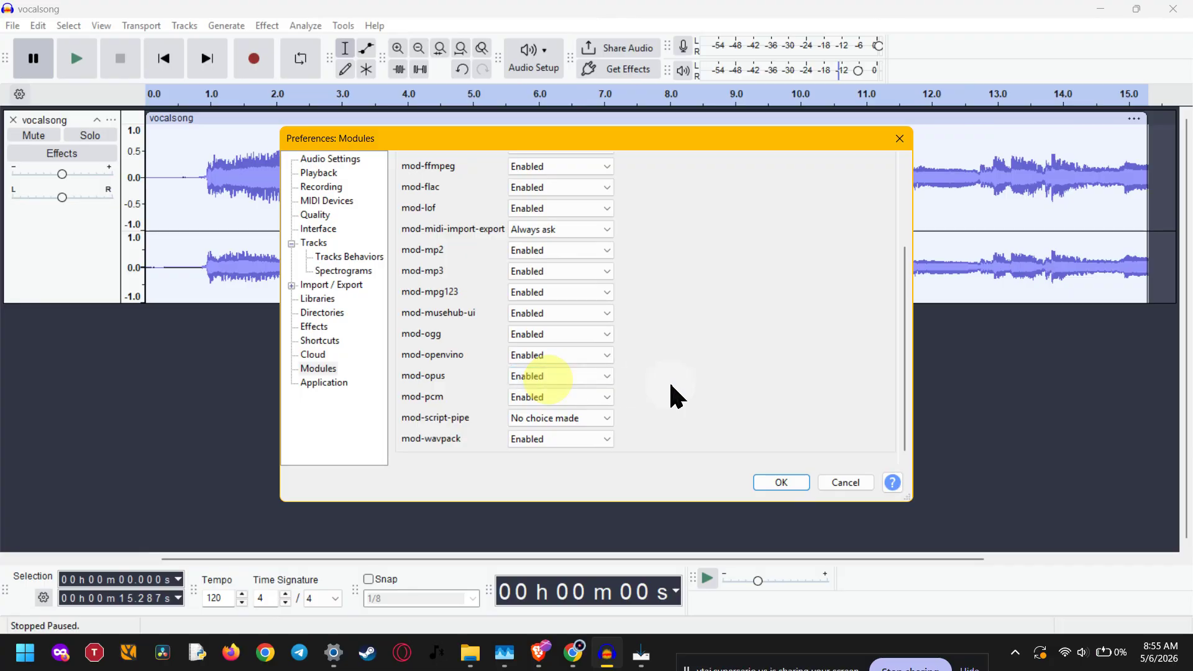
{"action": "left_click", "coordinate": [766, 484]}
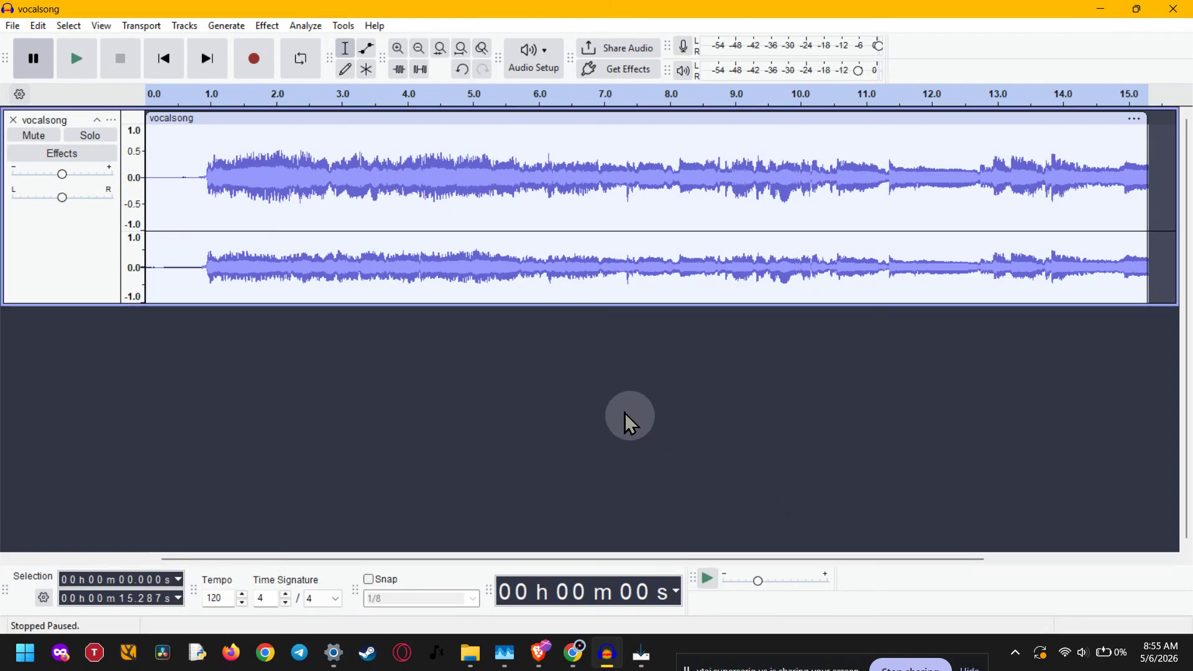
Step: Resize the vocalsong track's channel split so the upper channel is slightly shorter
{"action": "left_click", "coordinate": [268, 228]}
{"action": "left_click_drag", "start_coordinate": [268, 227], "coordinate": [269, 213]}
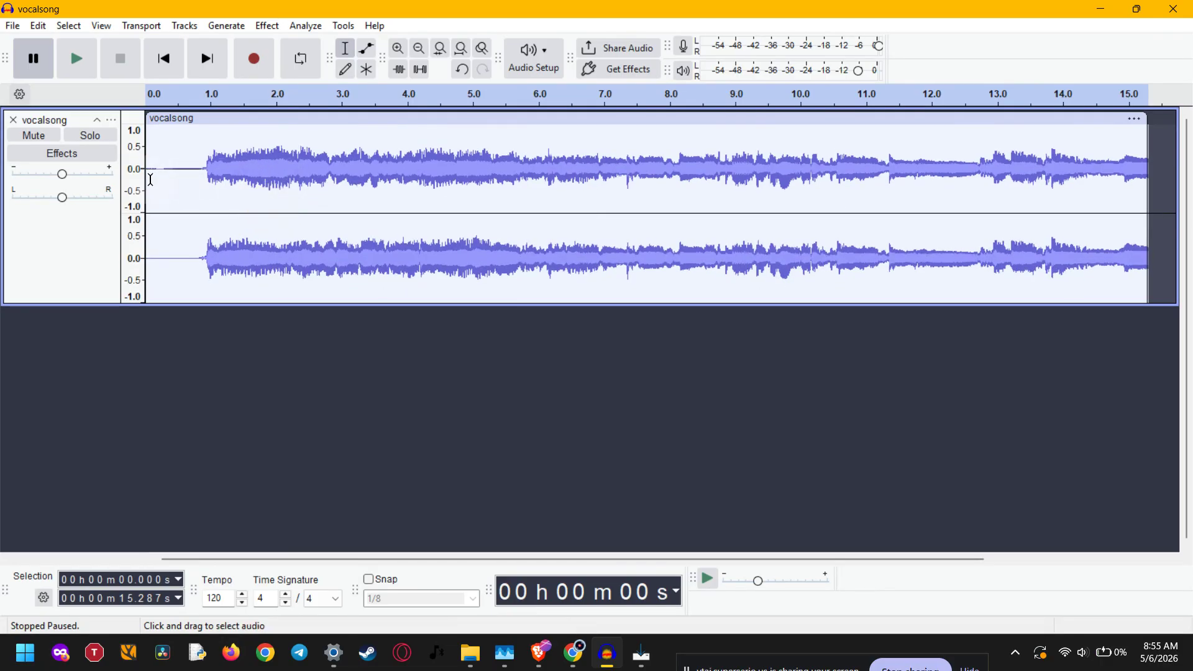
{"action": "left_click", "coordinate": [54, 245]}
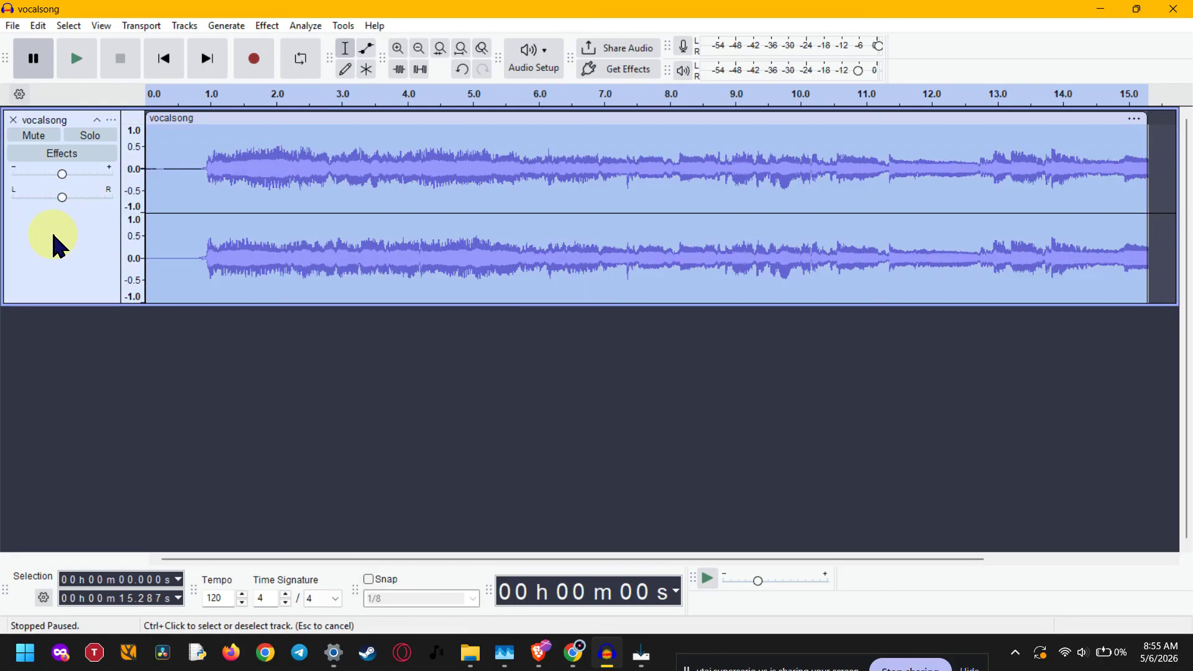
{"action": "left_click", "coordinate": [445, 448]}
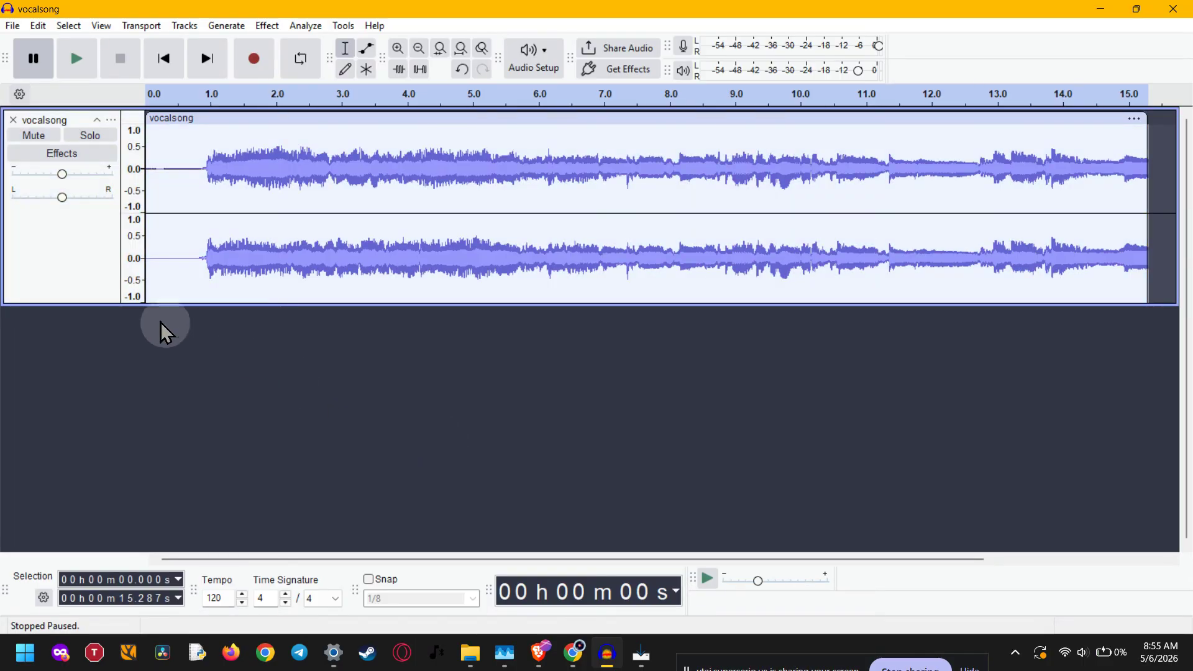
{"action": "left_click", "coordinate": [12, 25]}
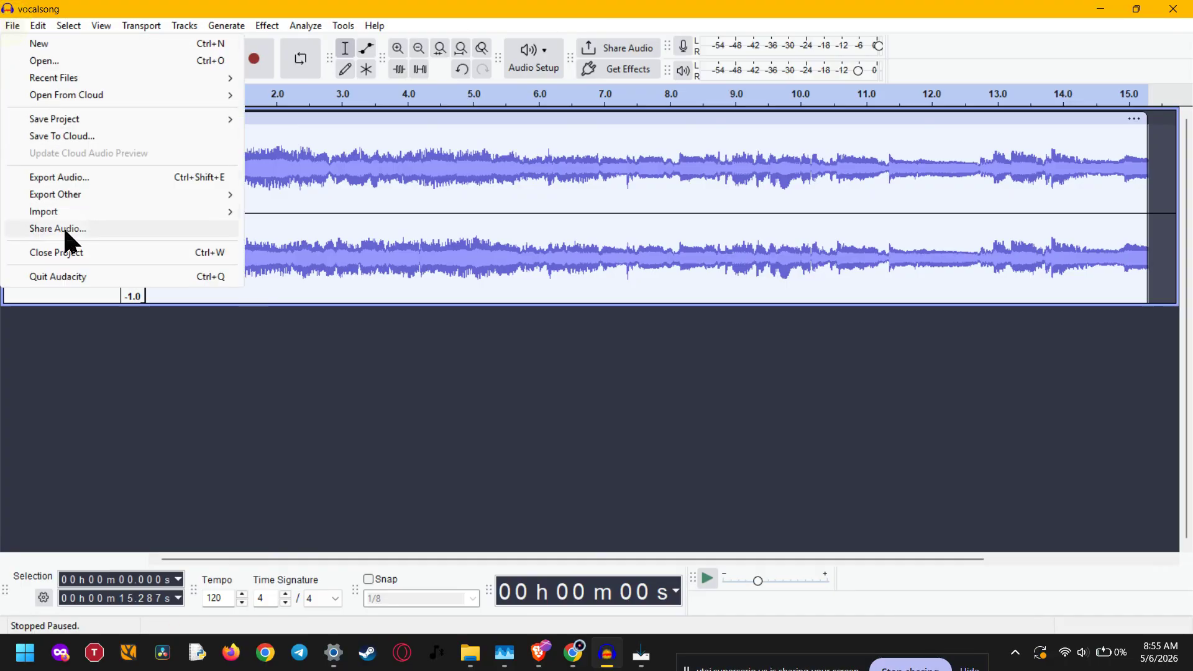
{"action": "mouse_move", "coordinate": [69, 211]}
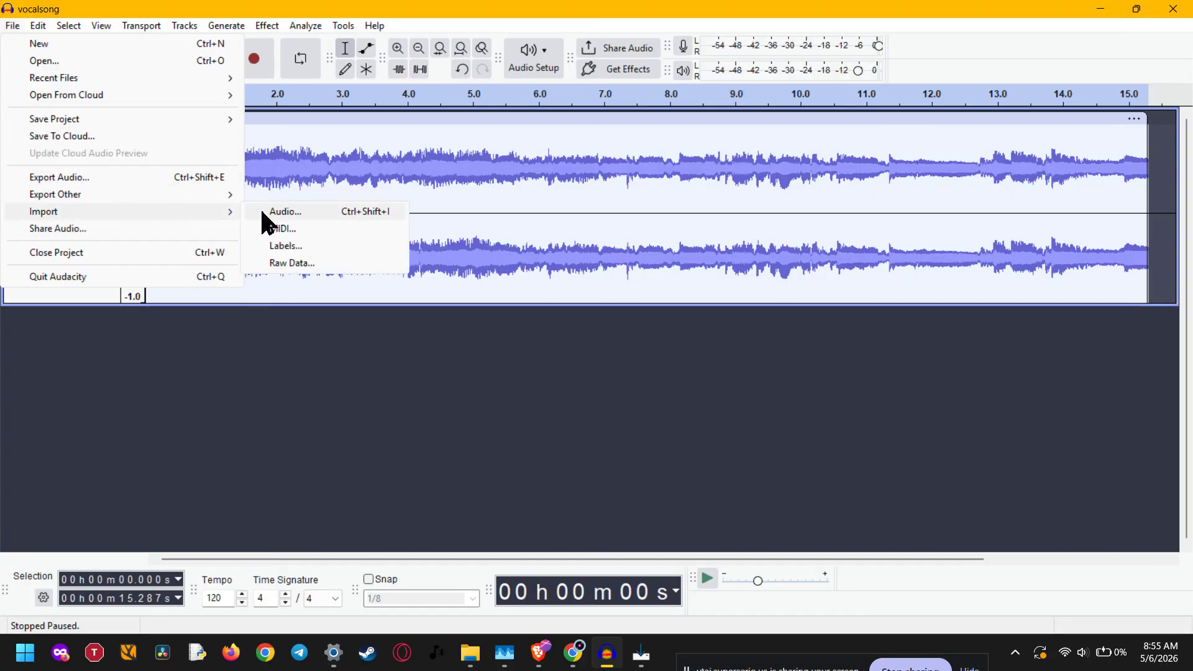
{"action": "left_click", "coordinate": [354, 335]}
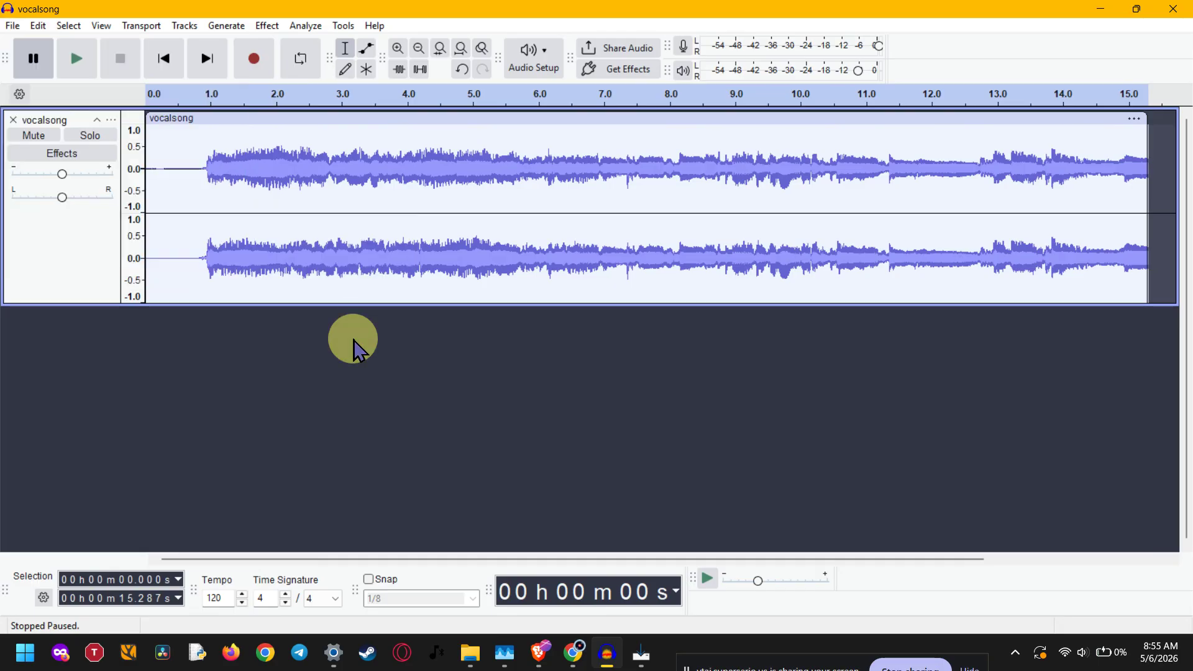
Step: Select the whole vocalsong track and apply OpenVINO Music Separation to it
{"action": "left_click", "coordinate": [52, 244]}
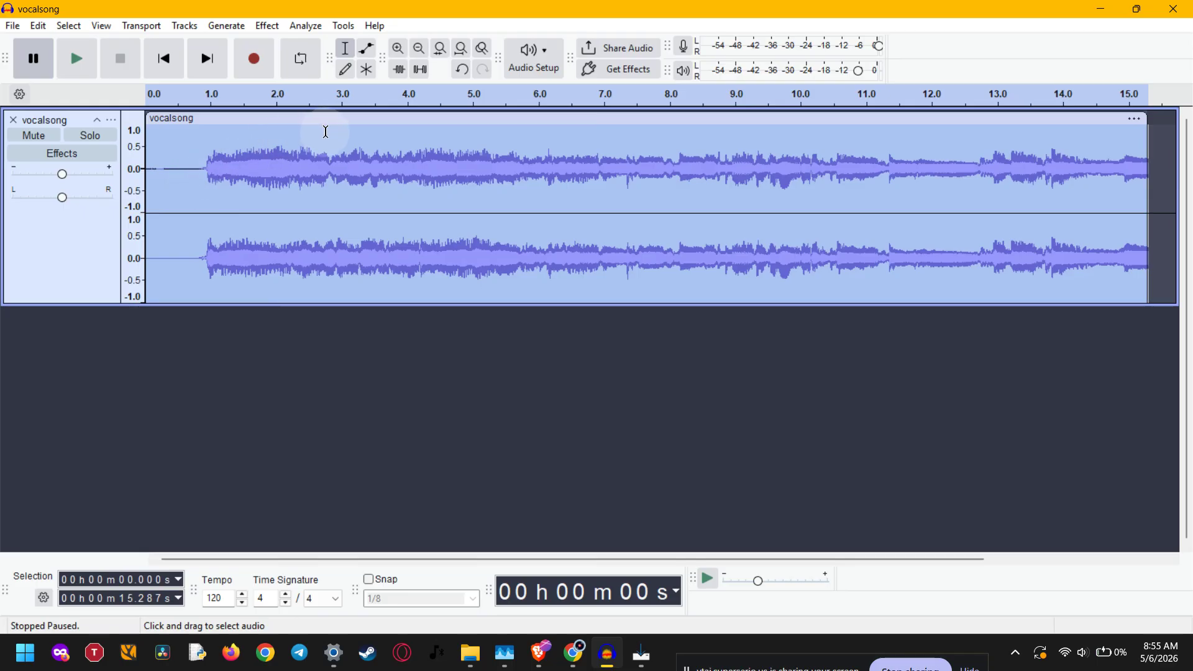
{"action": "left_click", "coordinate": [267, 27]}
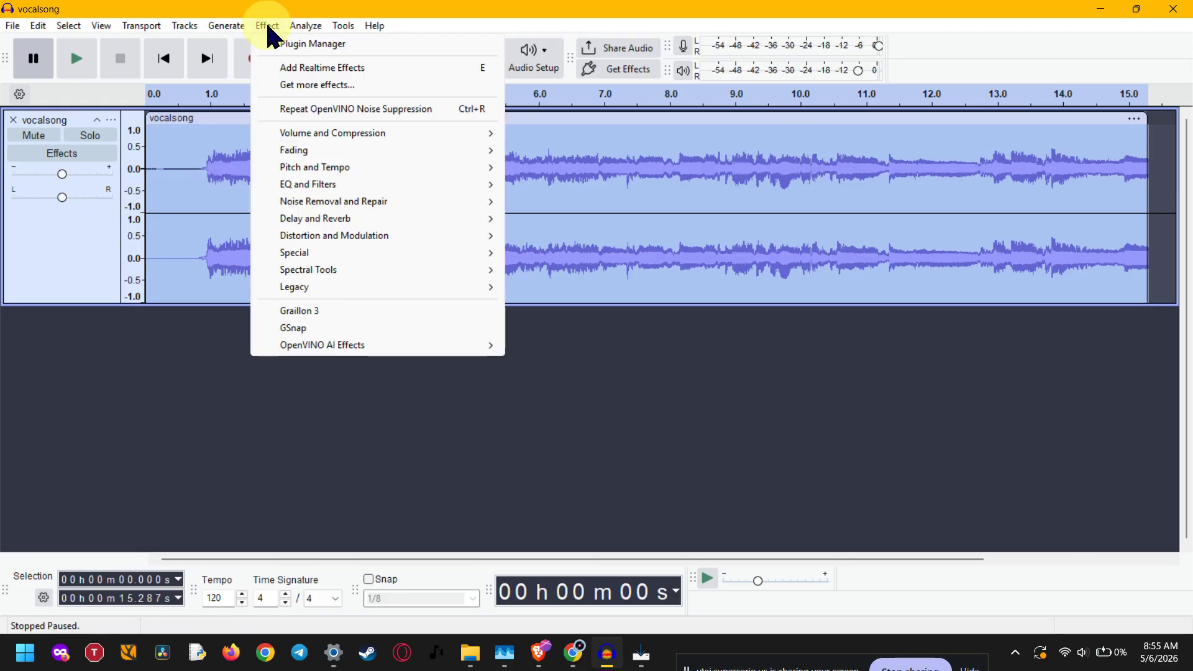
{"action": "mouse_move", "coordinate": [313, 348]}
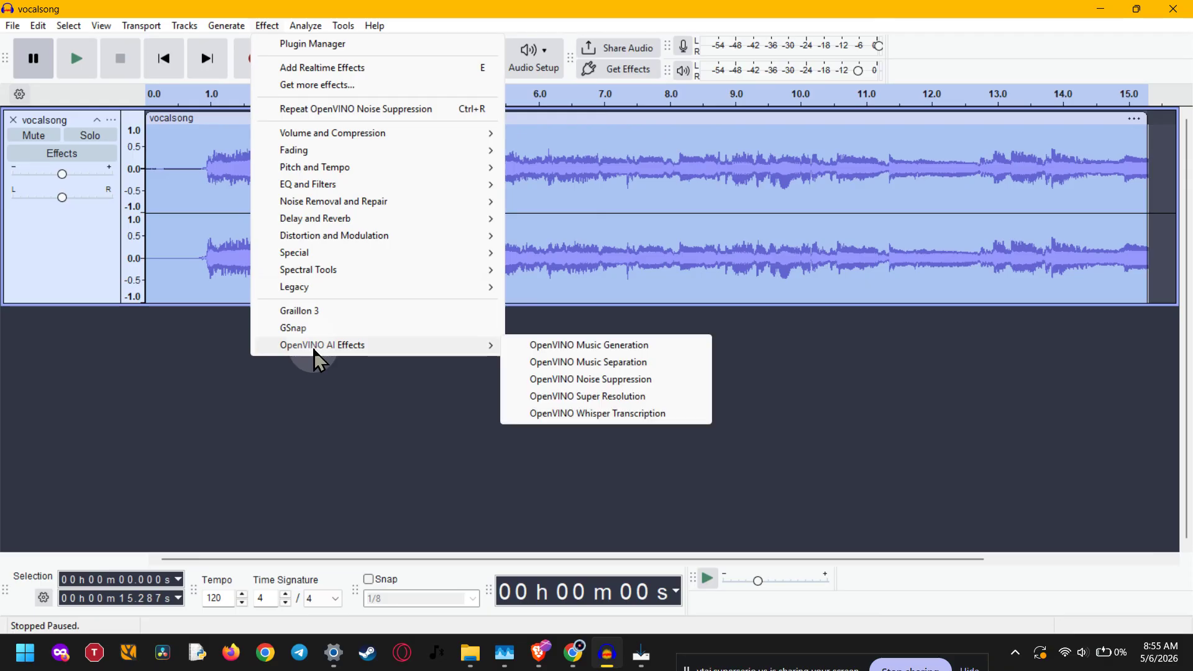
{"action": "left_click", "coordinate": [656, 361]}
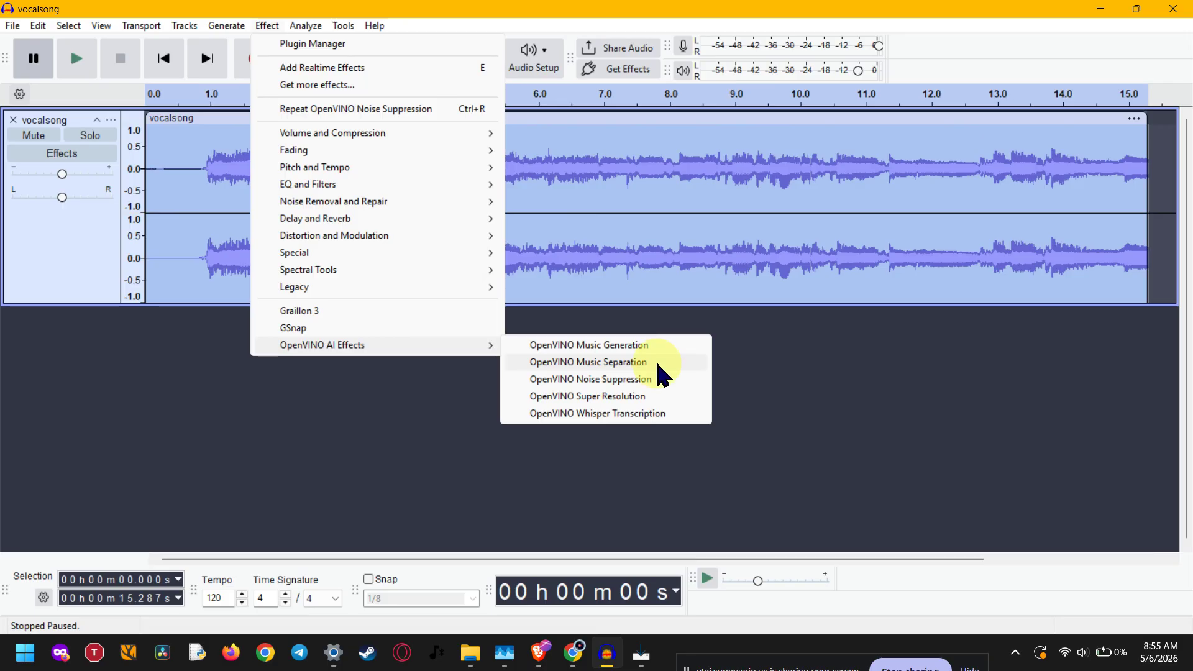
{"action": "left_click", "coordinate": [700, 387]}
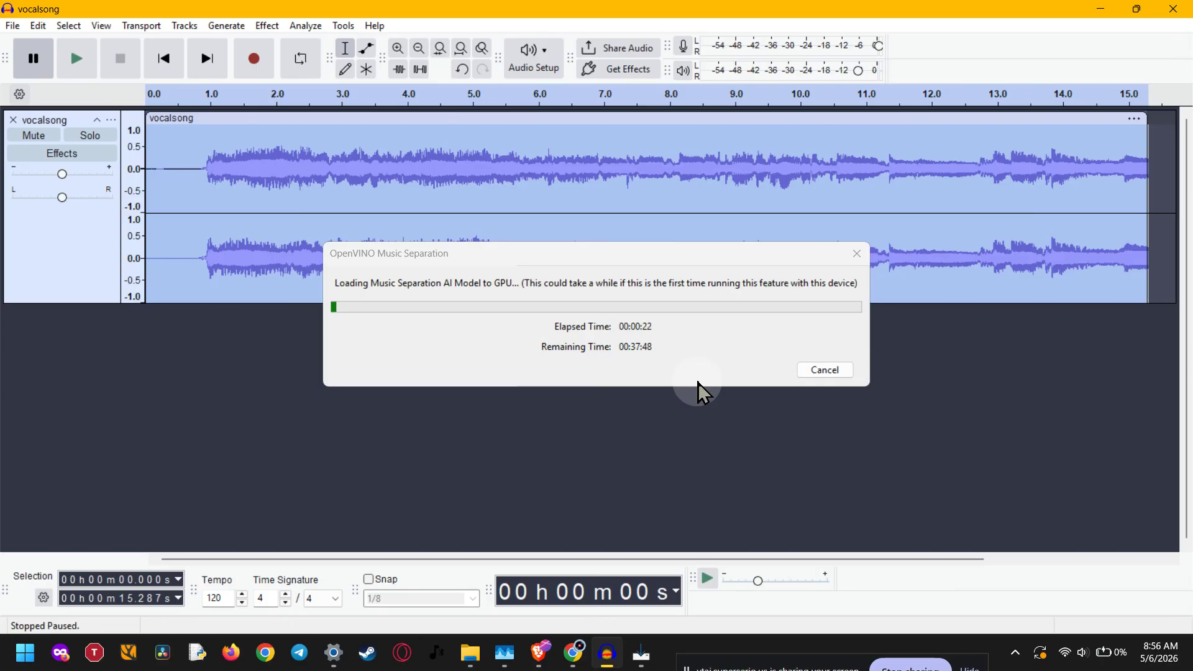
{"action": "left_click", "coordinate": [762, 206]}
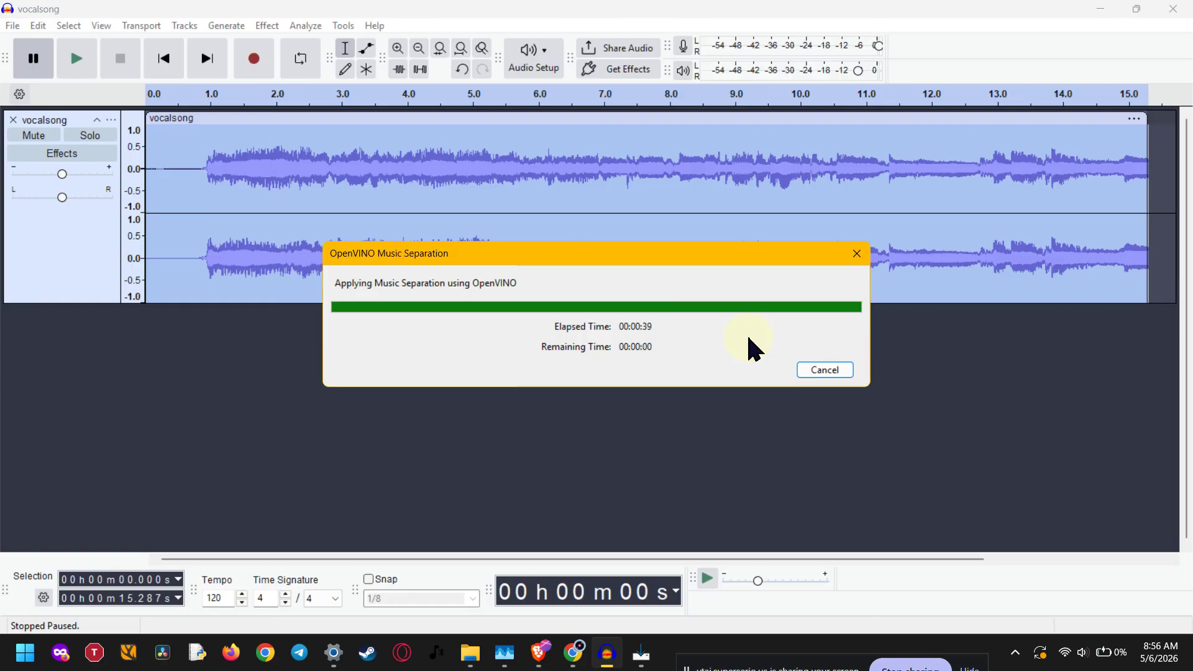
Step: Shrink the heights of the new Vocals and Instrumental tracks and select the Vocals track
{"action": "scroll", "coordinate": [748, 338], "scroll_direction": "down", "scroll_amount": 5}
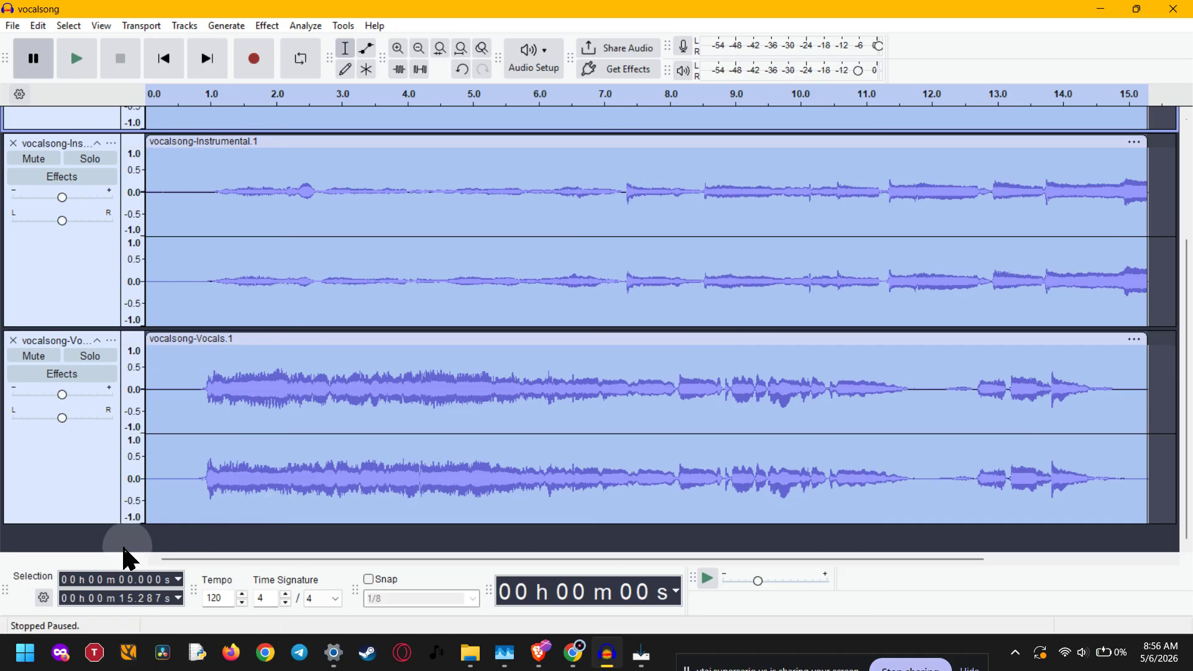
{"action": "left_click_drag", "start_coordinate": [107, 524], "coordinate": [106, 460]}
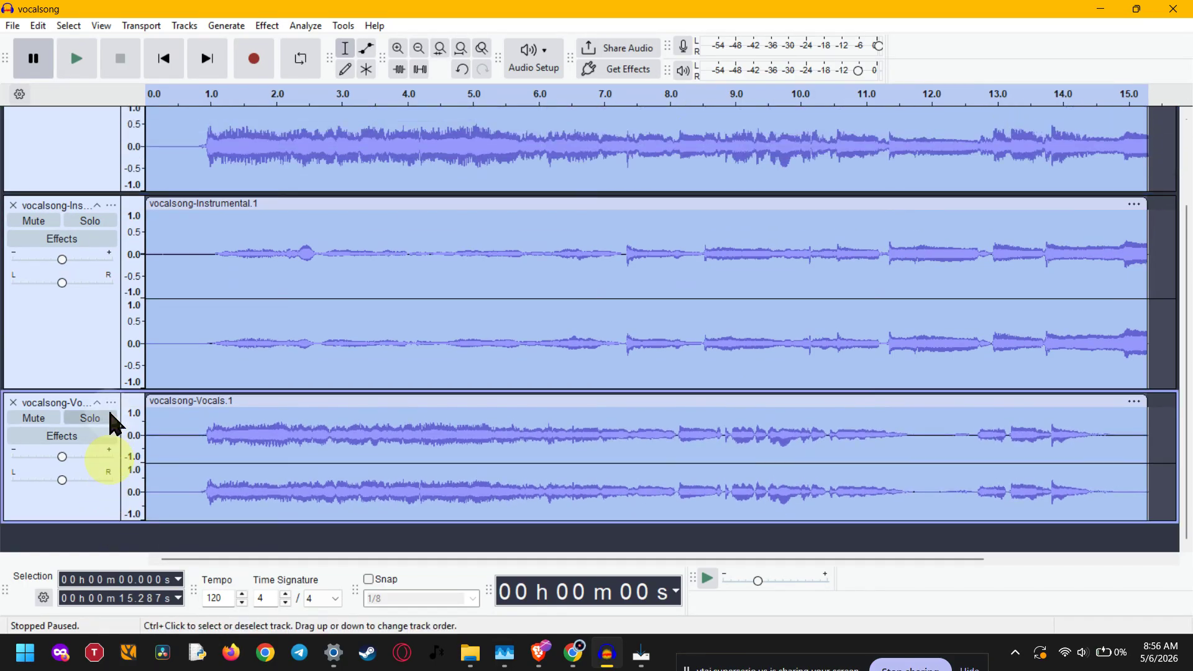
{"action": "left_click_drag", "start_coordinate": [109, 388], "coordinate": [117, 310]}
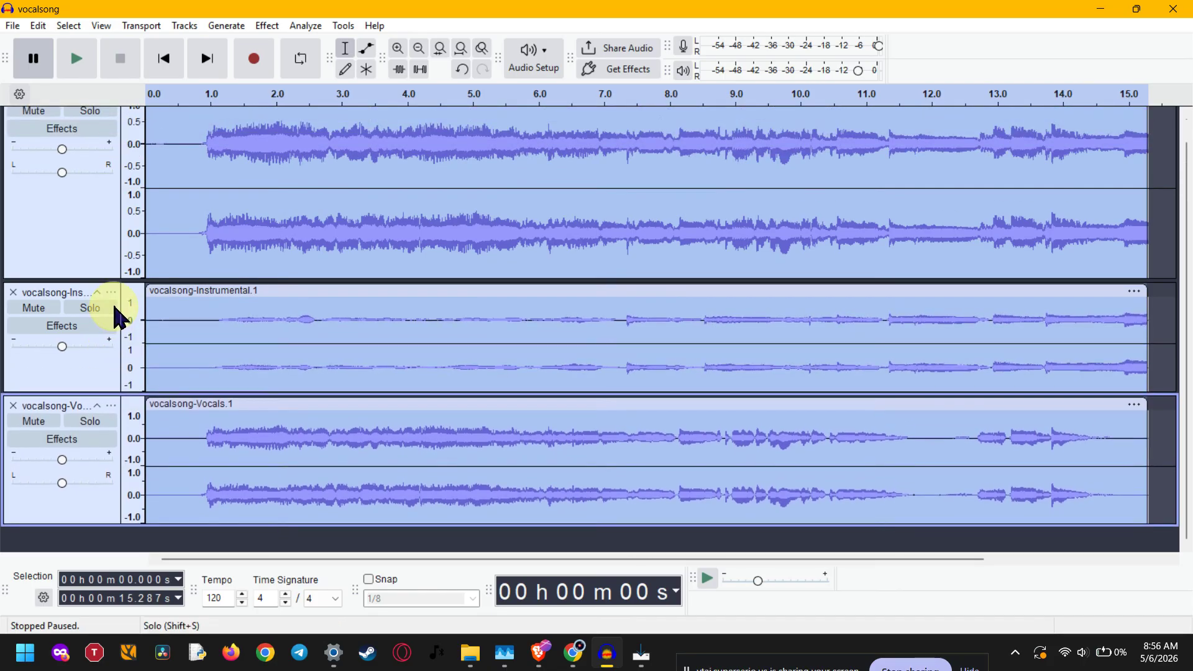
{"action": "left_click", "coordinate": [62, 516]}
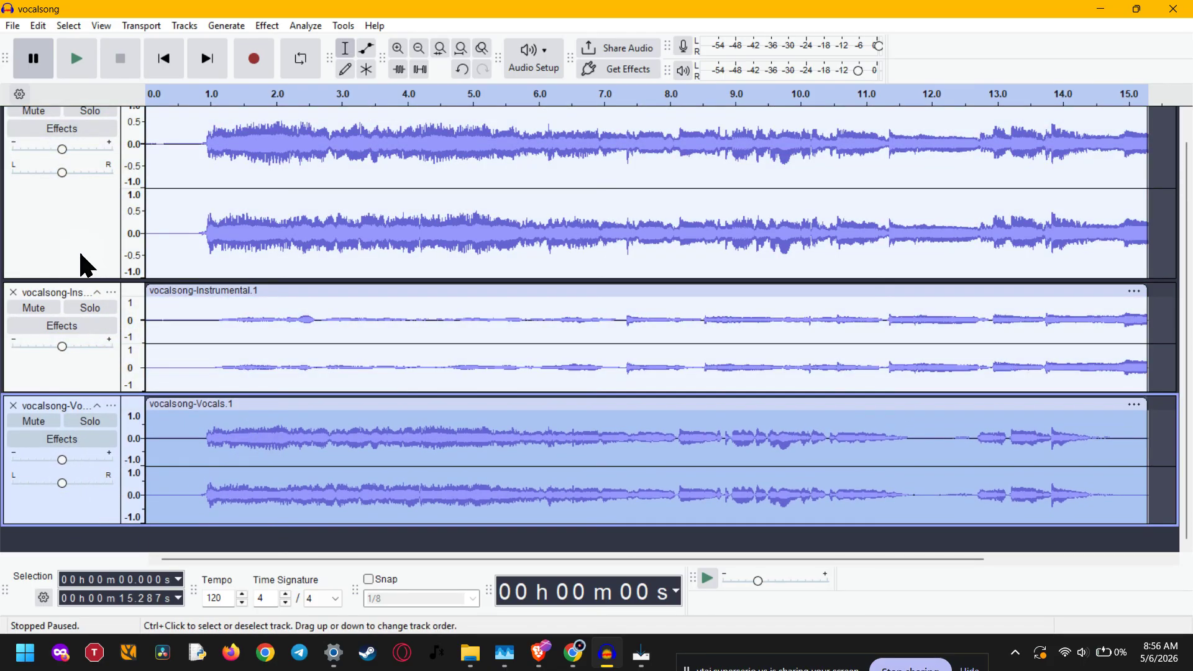
Step: Apply OpenVINO Noise Suppression to the selected Vocals track using the CPU device and the deepfilternet2 model
{"action": "scroll", "coordinate": [82, 285], "scroll_direction": "up", "scroll_amount": 1}
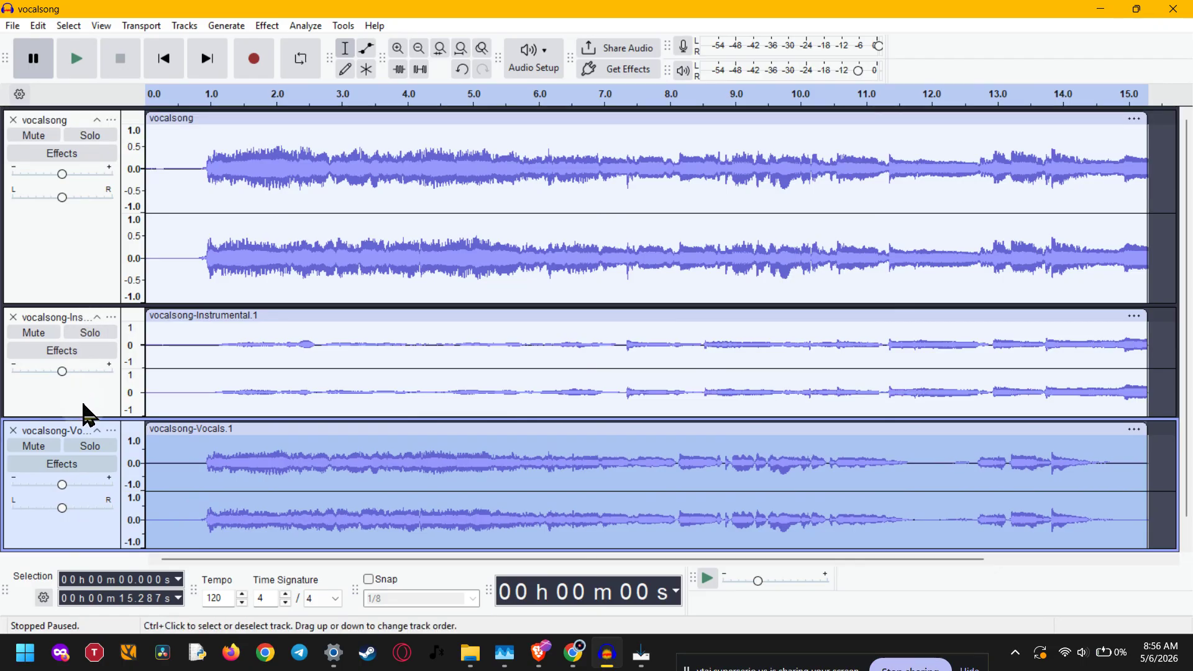
{"action": "scroll", "coordinate": [85, 416], "scroll_direction": "down", "scroll_amount": 1}
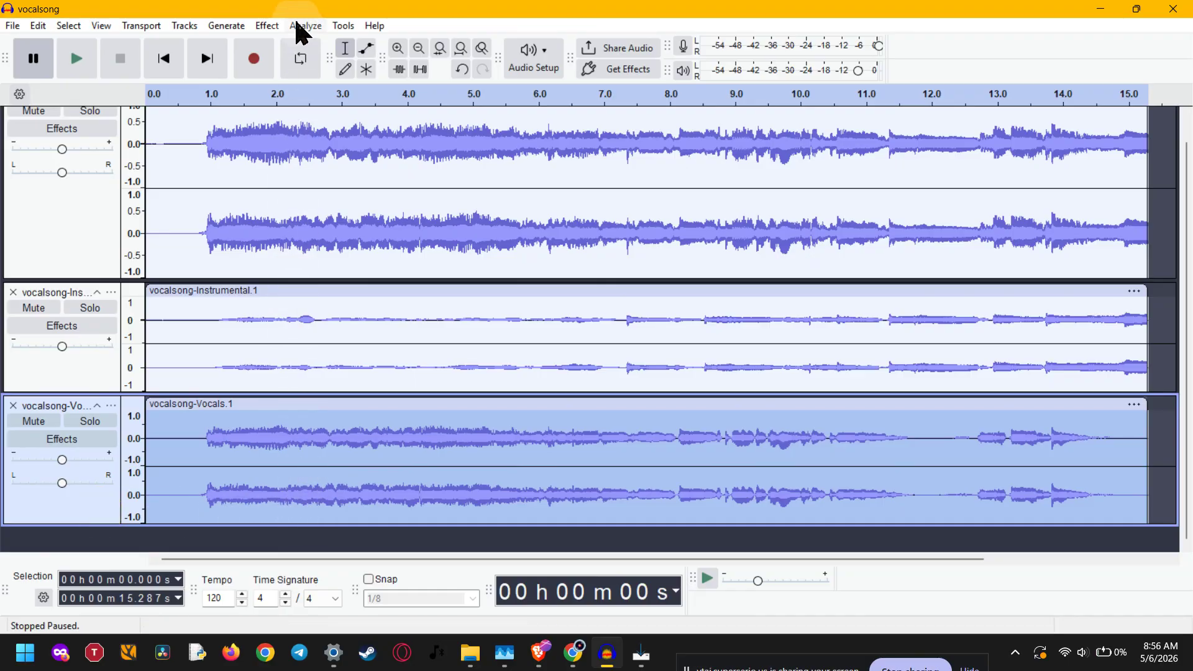
{"action": "left_click", "coordinate": [265, 25]}
{"action": "mouse_move", "coordinate": [333, 348]}
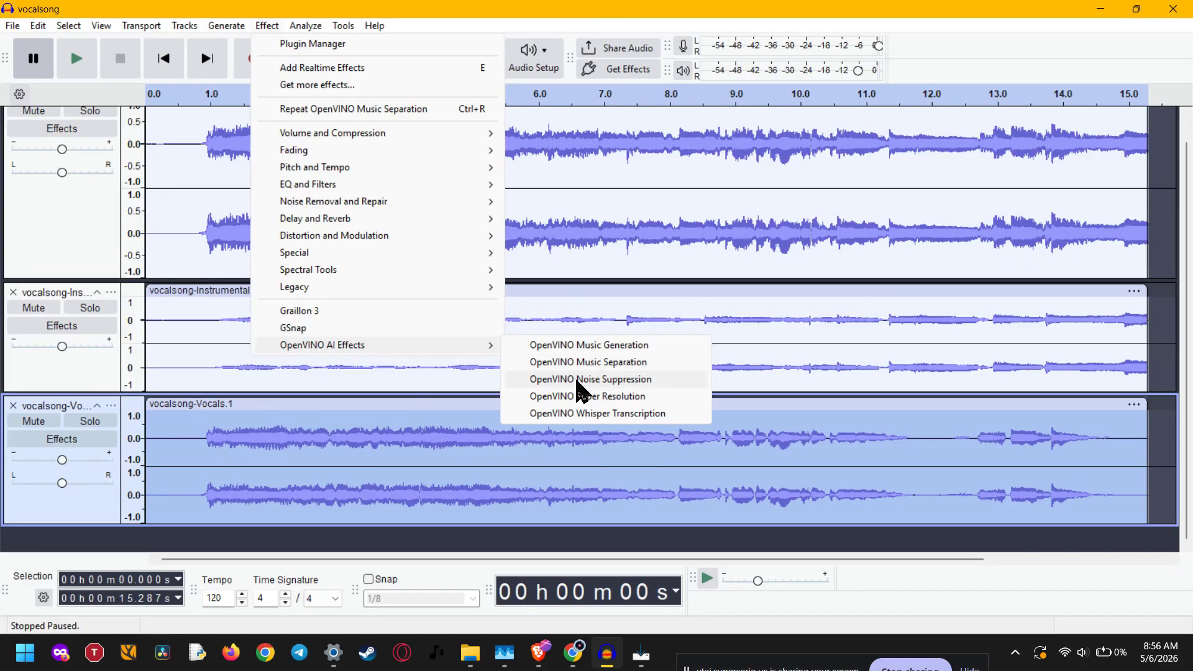
{"action": "left_click", "coordinate": [656, 381]}
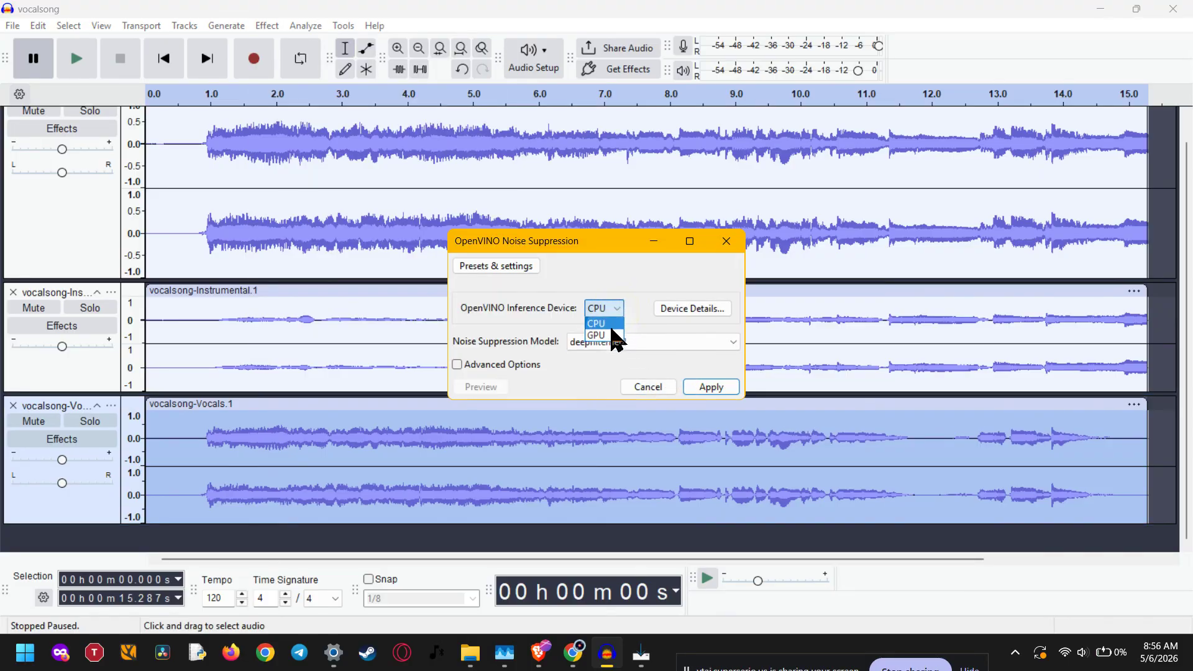
{"action": "left_click", "coordinate": [614, 336]}
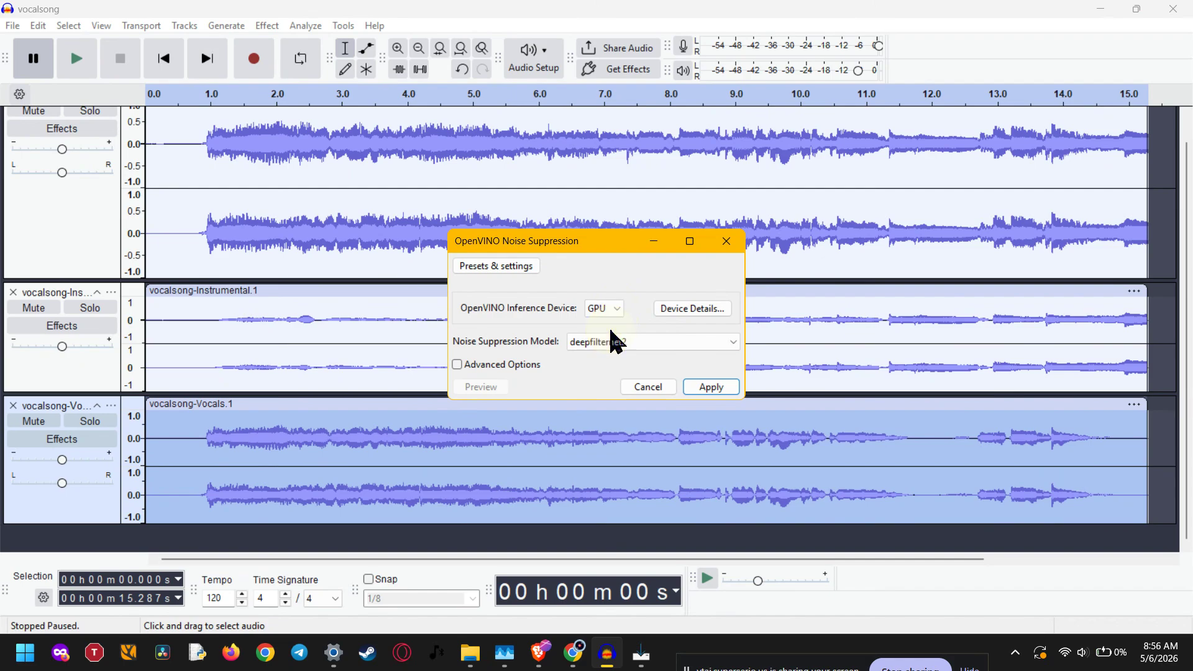
{"action": "left_click", "coordinate": [604, 308]}
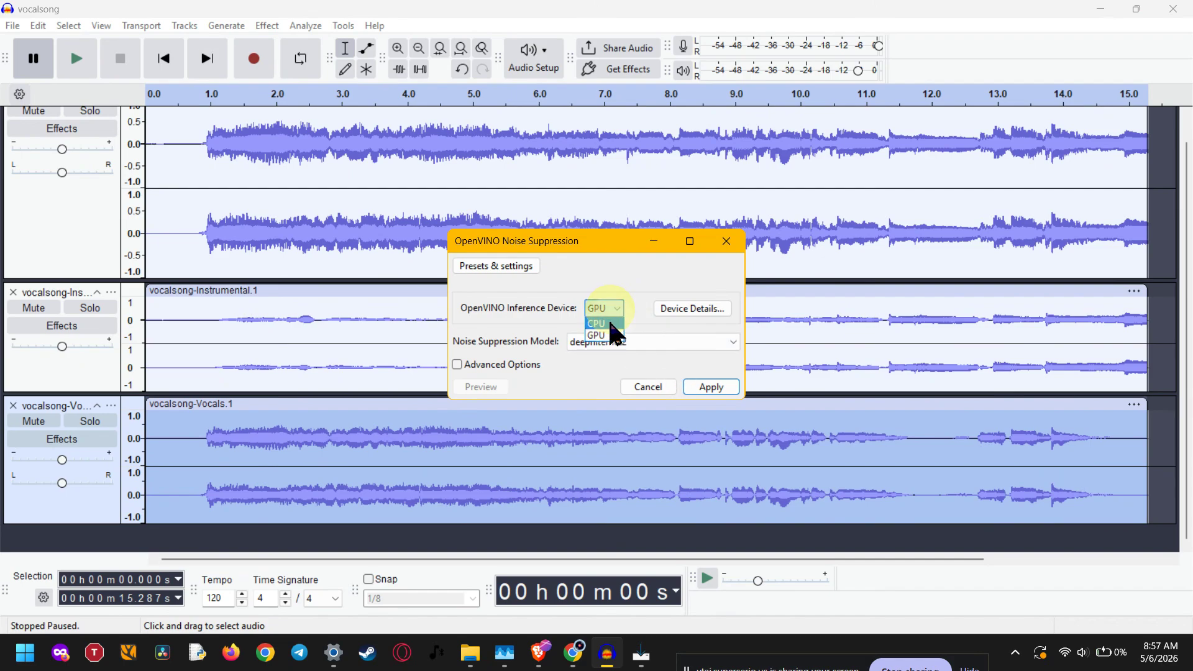
{"action": "left_click", "coordinate": [611, 323]}
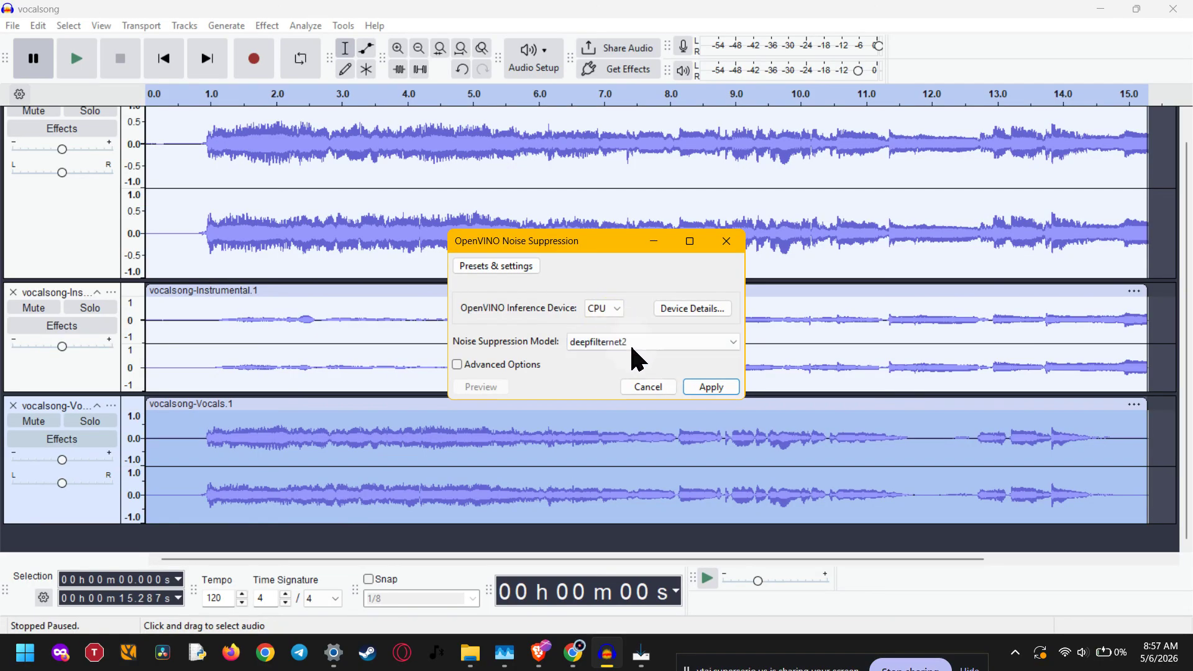
{"action": "left_click", "coordinate": [689, 387]}
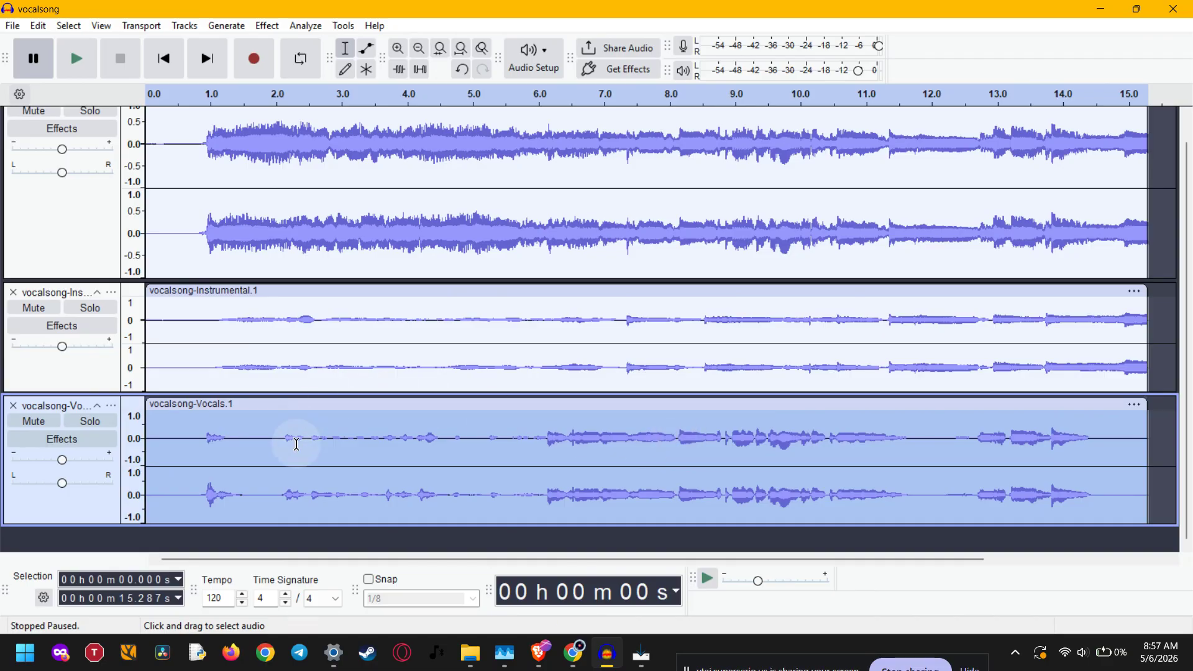
Step: Solo the Vocals track, play it back from about 7 seconds, stop playback, and unsolo the track
{"action": "left_click_drag", "start_coordinate": [295, 442], "coordinate": [1091, 454]}
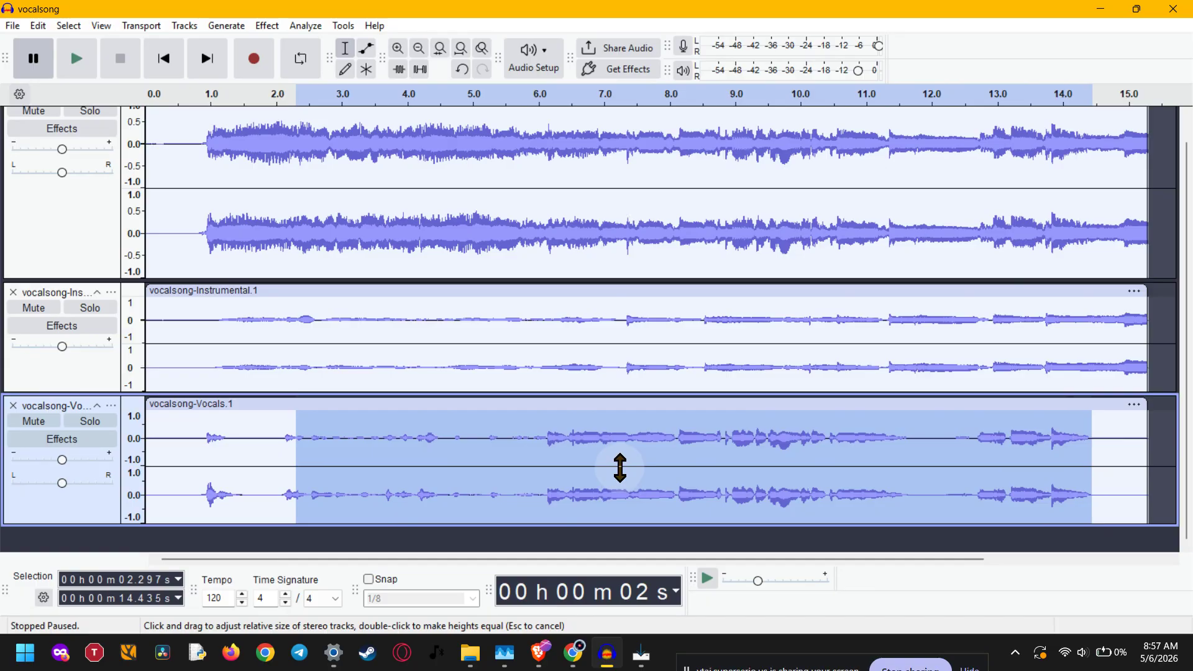
{"action": "left_click", "coordinate": [627, 448]}
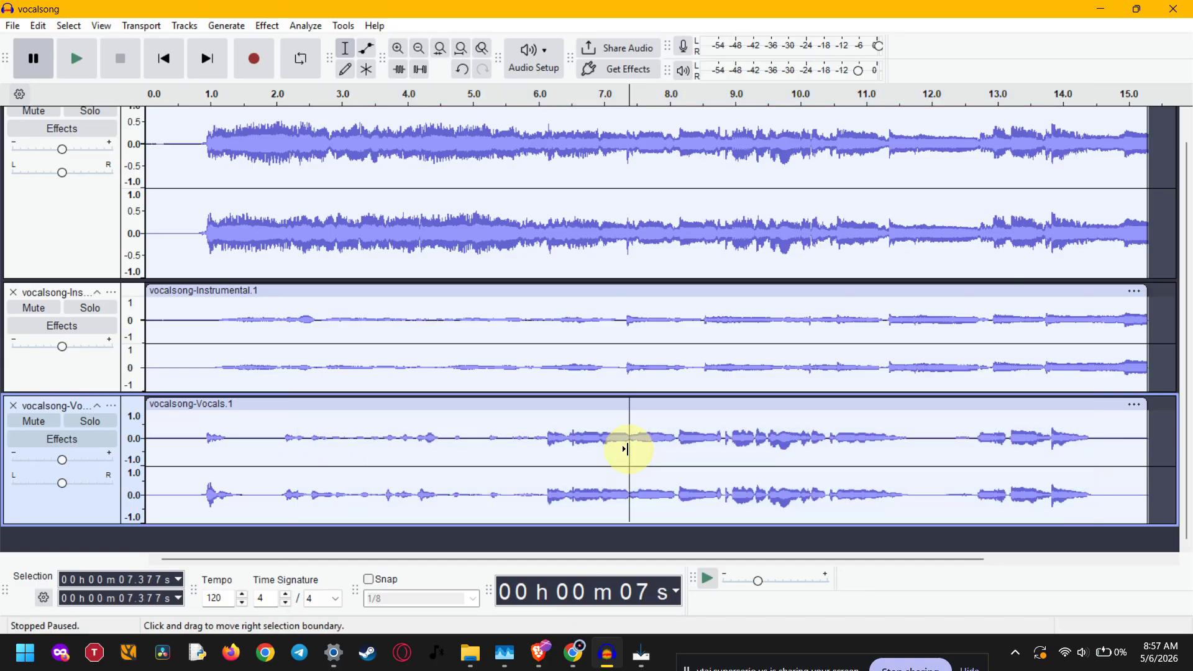
{"action": "left_click", "coordinate": [92, 422]}
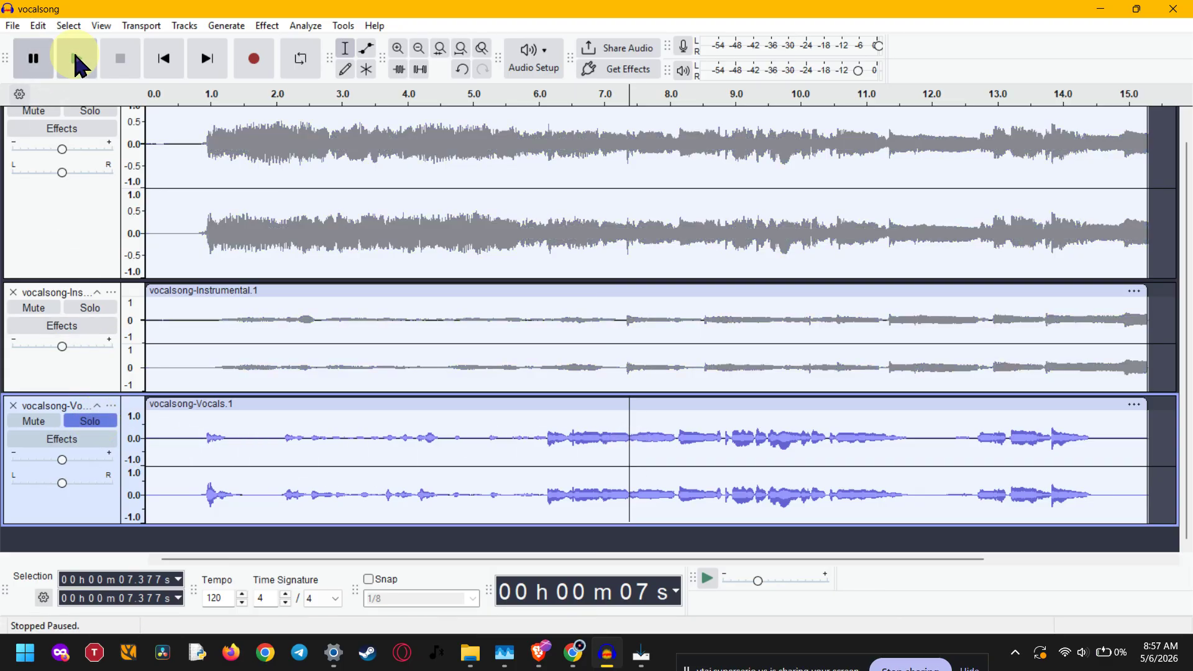
{"action": "left_click", "coordinate": [78, 62]}
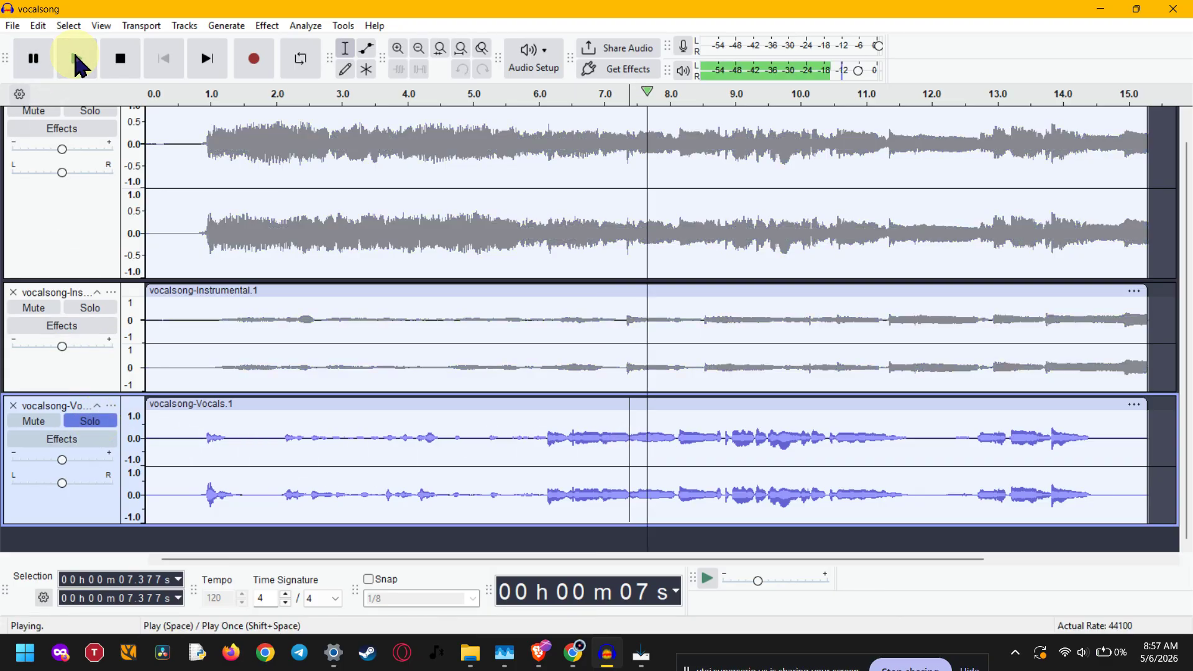
{"action": "left_click", "coordinate": [123, 62]}
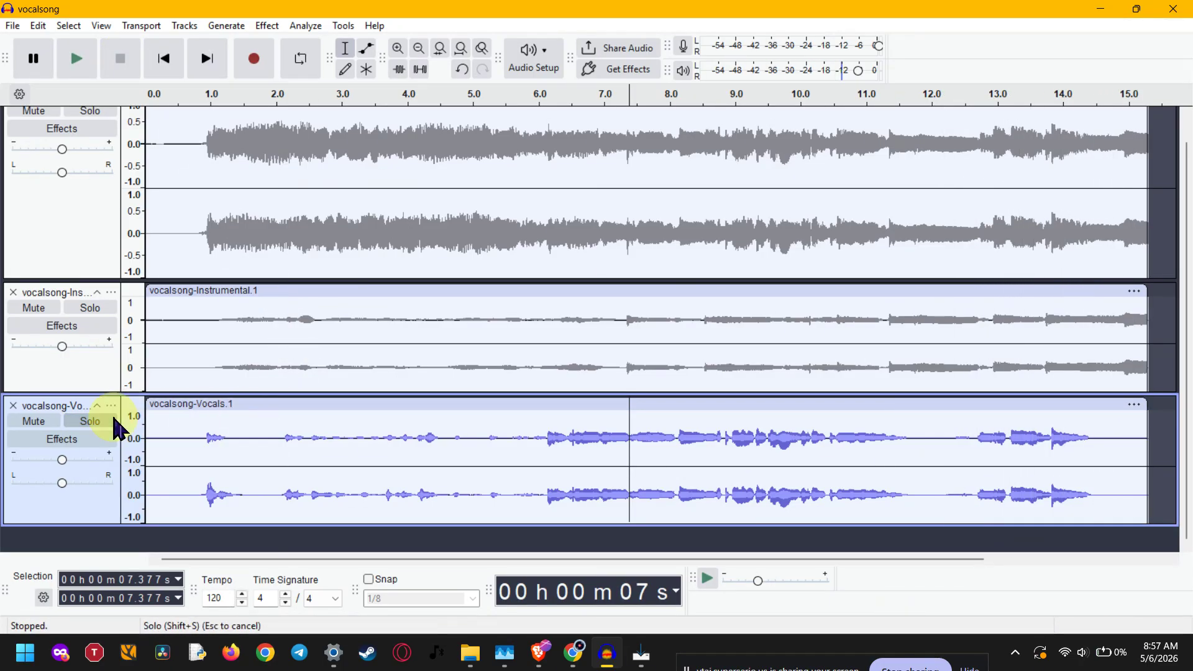
{"action": "left_click", "coordinate": [90, 421]}
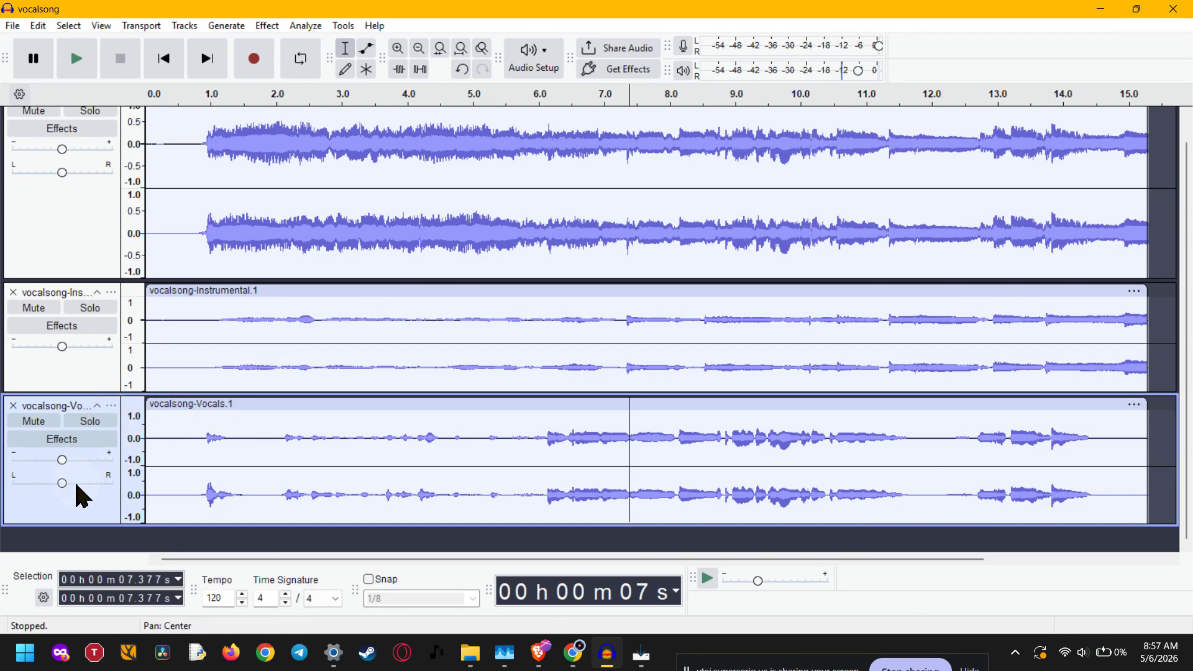
Step: Select the whole Vocals track and run OpenVINO Whisper Transcription on GPU with the base model in transcribe mode
{"action": "left_click", "coordinate": [77, 503]}
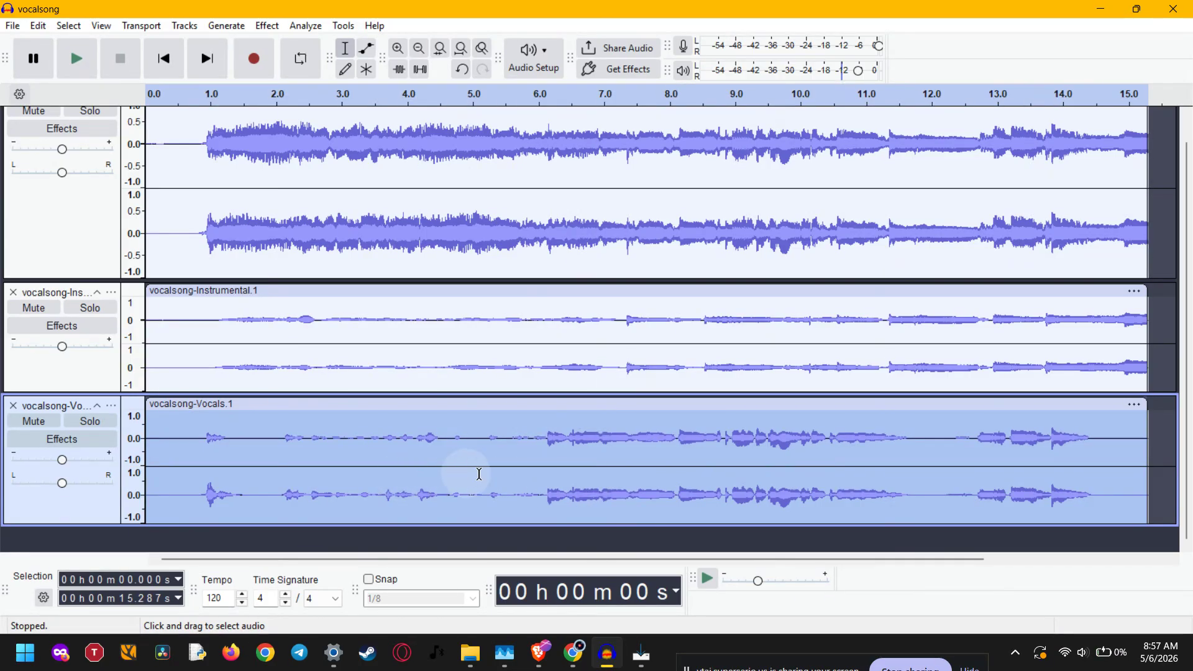
{"action": "left_click", "coordinate": [262, 26]}
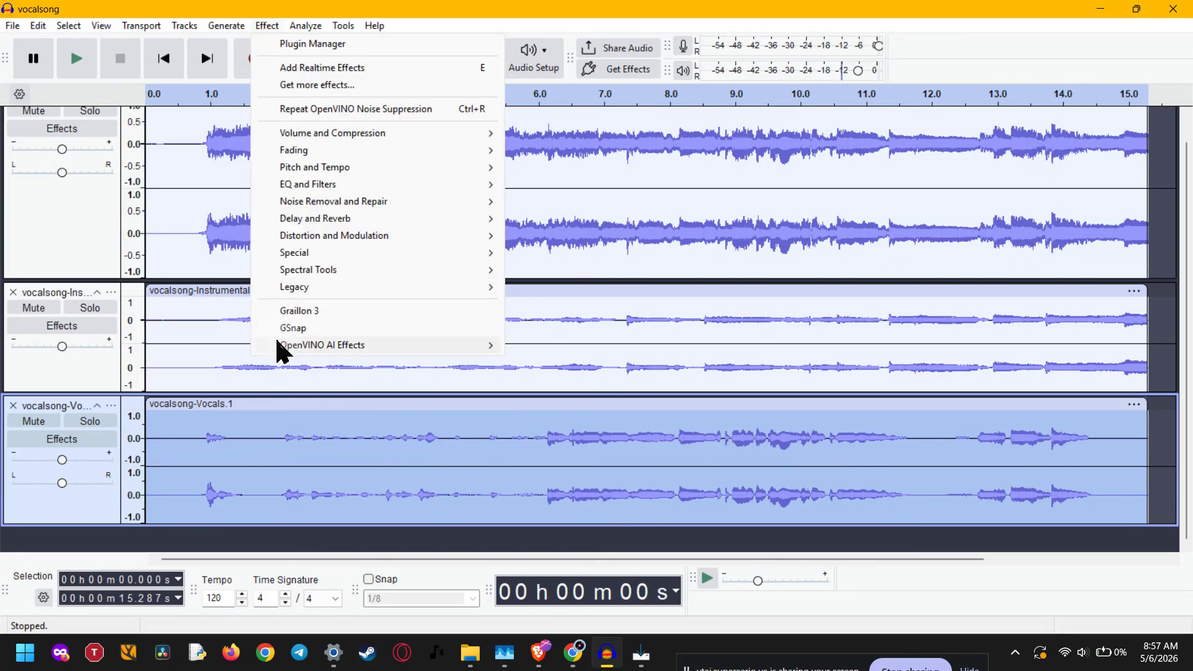
{"action": "mouse_move", "coordinate": [381, 349]}
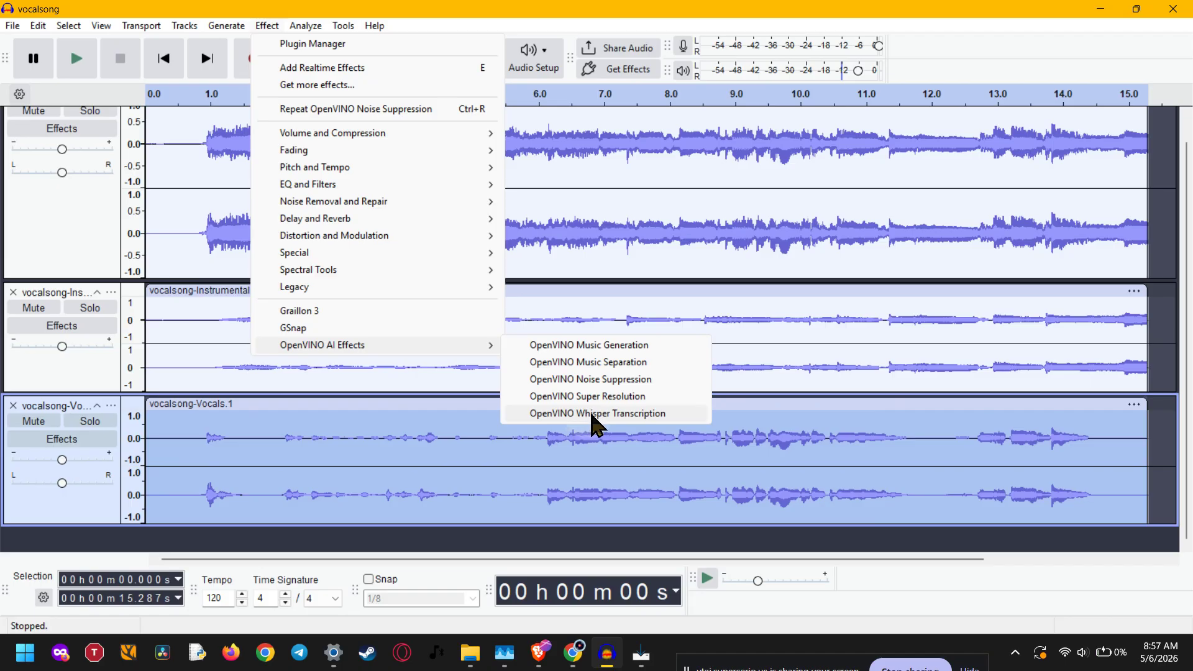
{"action": "left_click", "coordinate": [644, 415]}
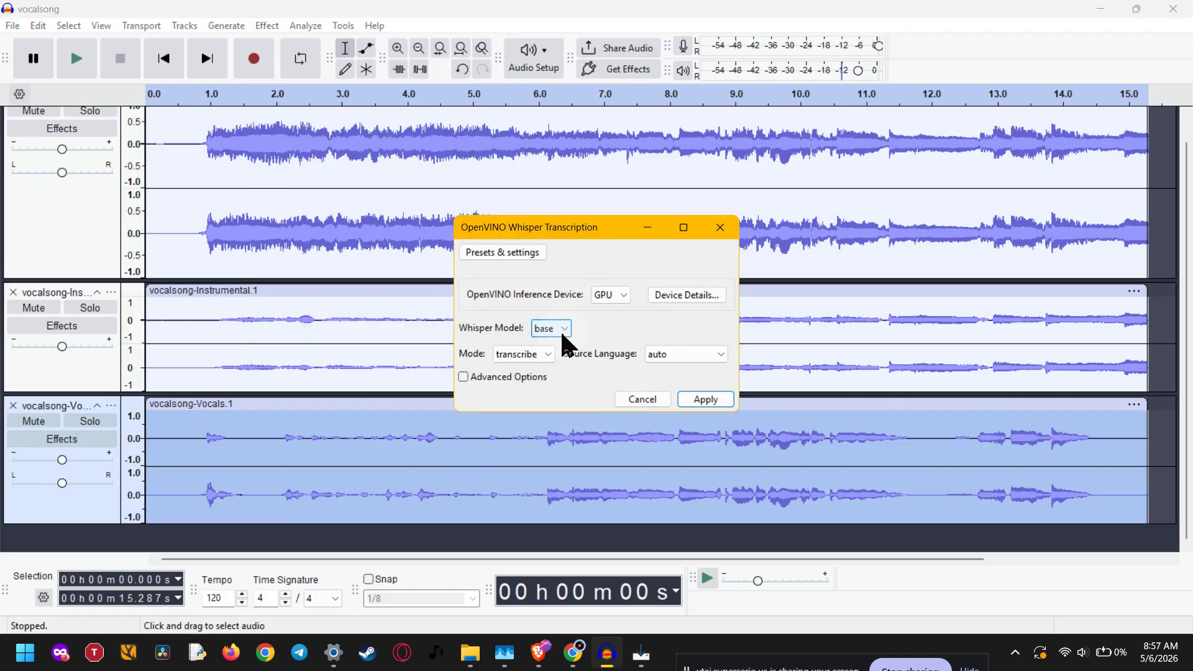
{"action": "left_click", "coordinate": [562, 336]}
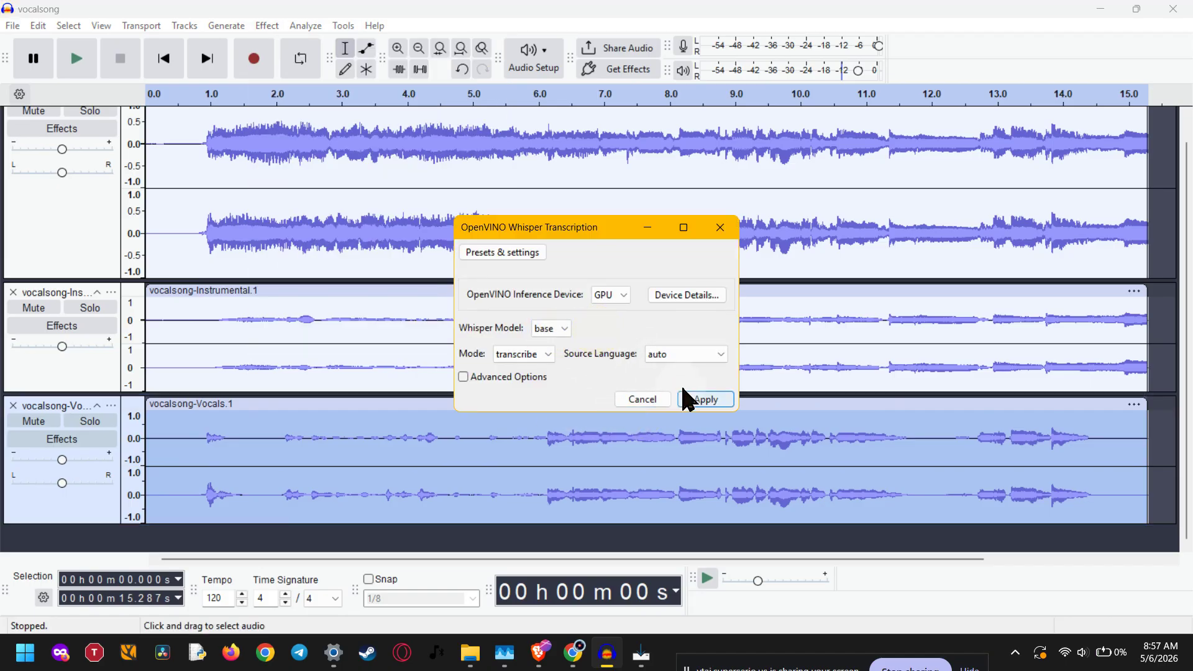
{"action": "left_click", "coordinate": [696, 402]}
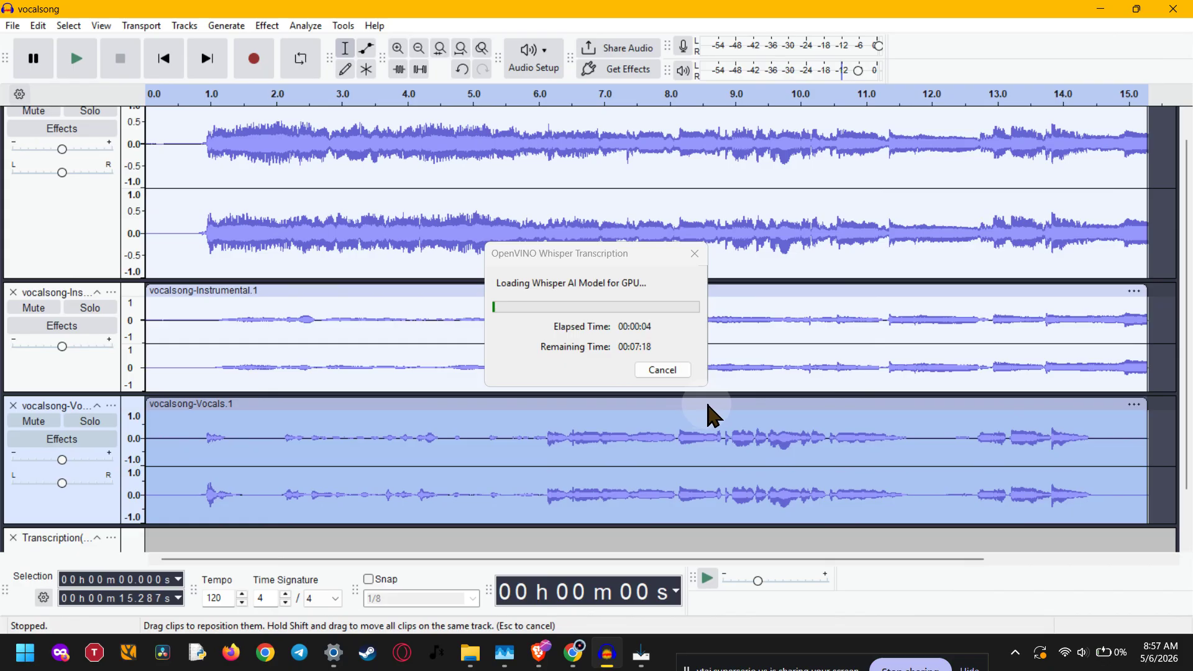
{"action": "left_click", "coordinate": [676, 322]}
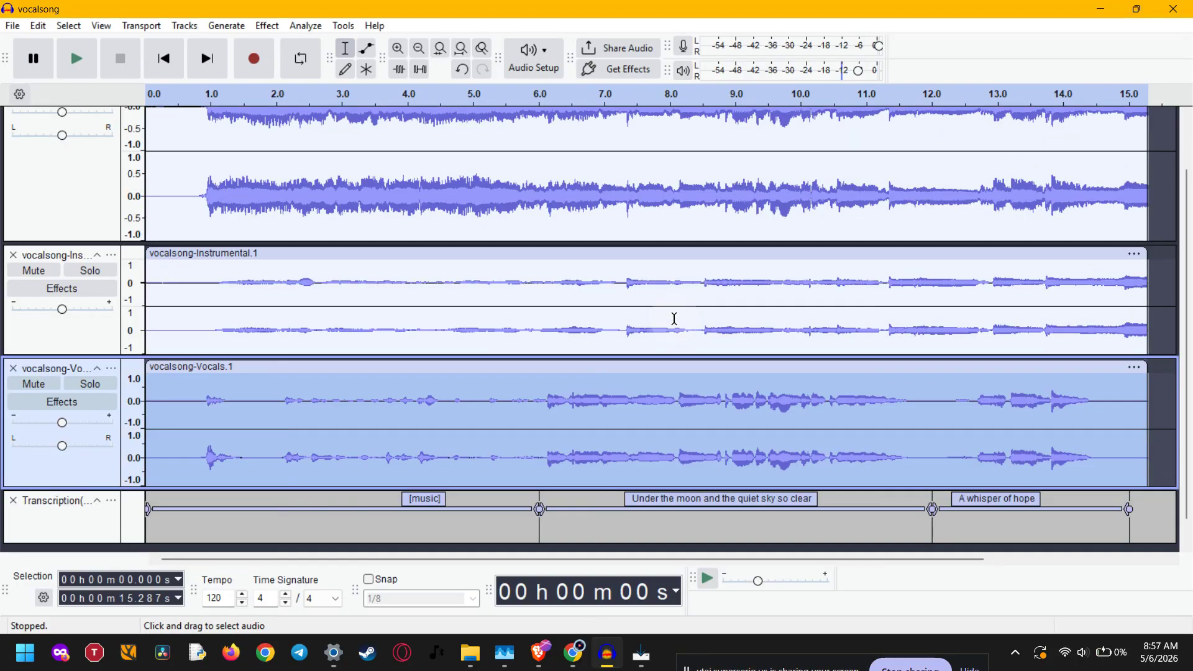
Step: Make the new Transcription label track slightly taller
{"action": "scroll", "coordinate": [675, 320], "scroll_direction": "down", "scroll_amount": 1}
{"action": "left_click", "coordinate": [463, 491]}
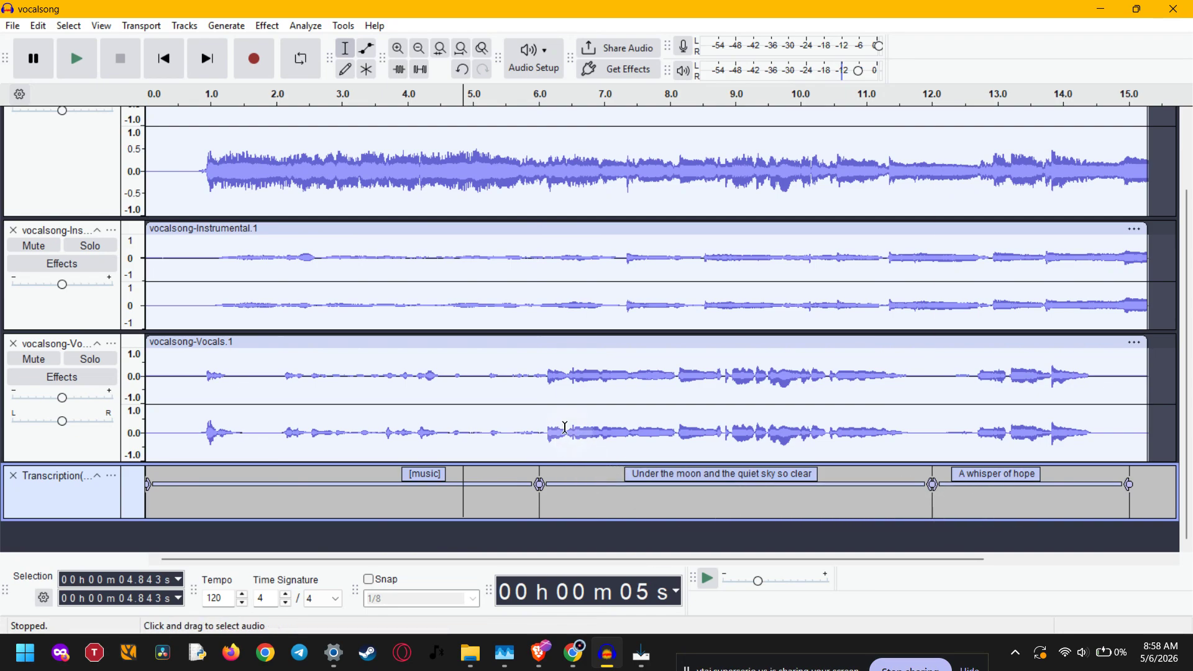
{"action": "left_click", "coordinate": [541, 376]}
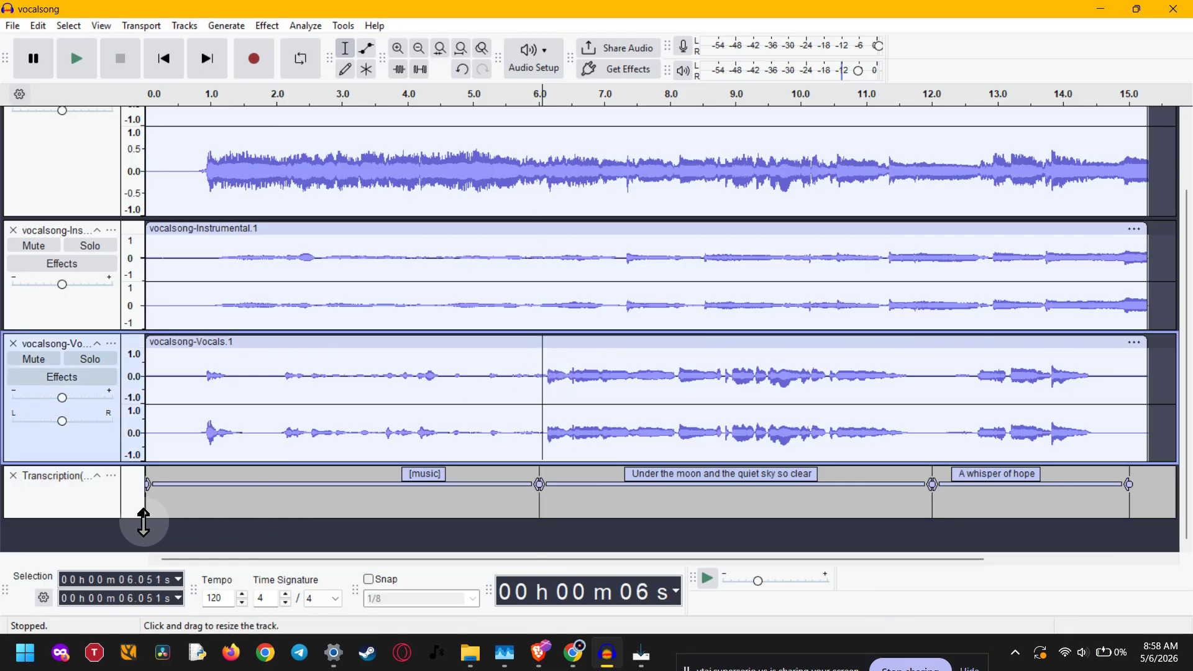
{"action": "left_click_drag", "start_coordinate": [104, 520], "coordinate": [106, 541]}
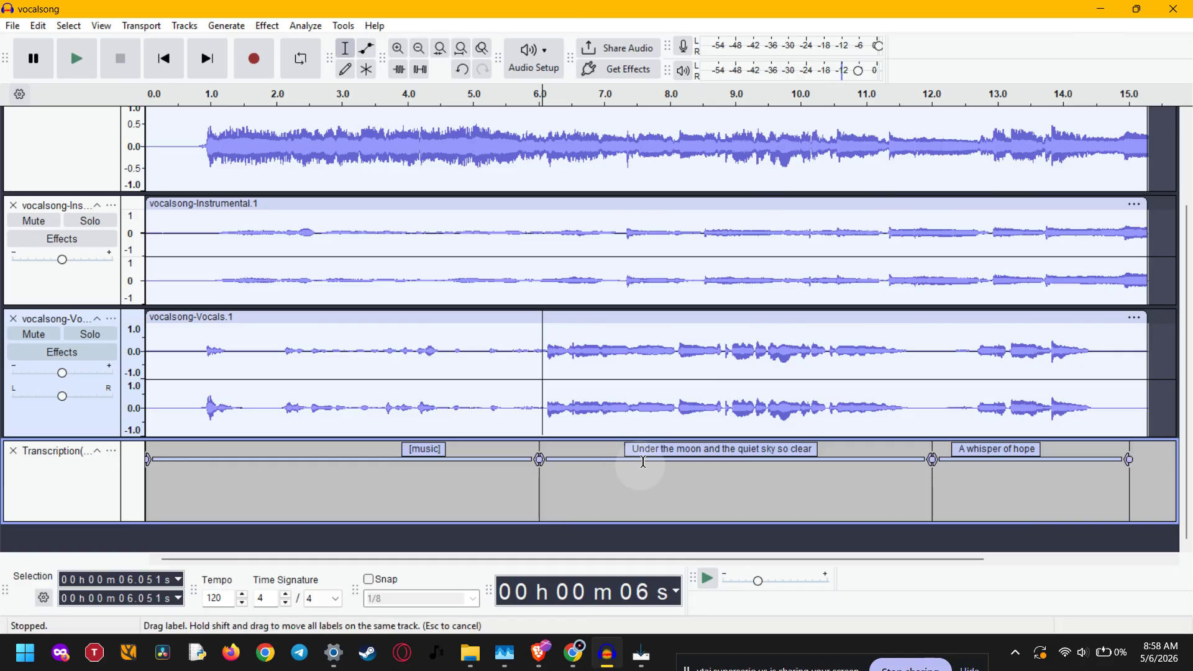
Step: Play the Vocals track from about 6 seconds alongside the transcription labels, then stop playback
{"action": "left_click", "coordinate": [541, 346]}
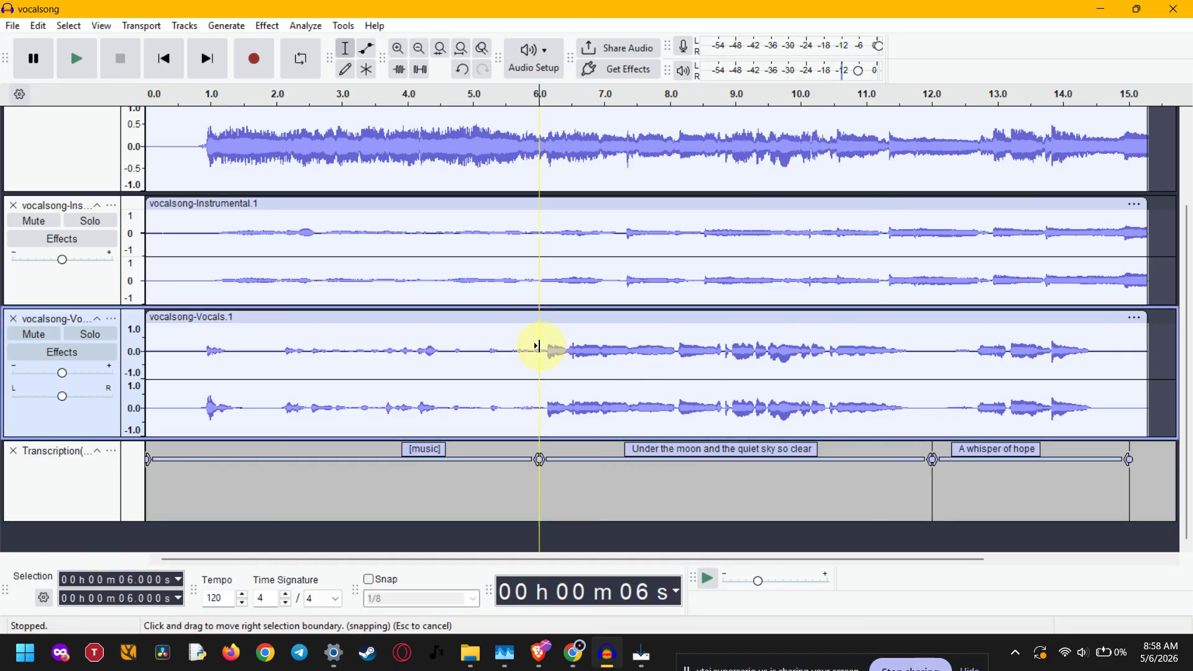
{"action": "left_click", "coordinate": [561, 351]}
{"action": "left_click", "coordinate": [546, 351]}
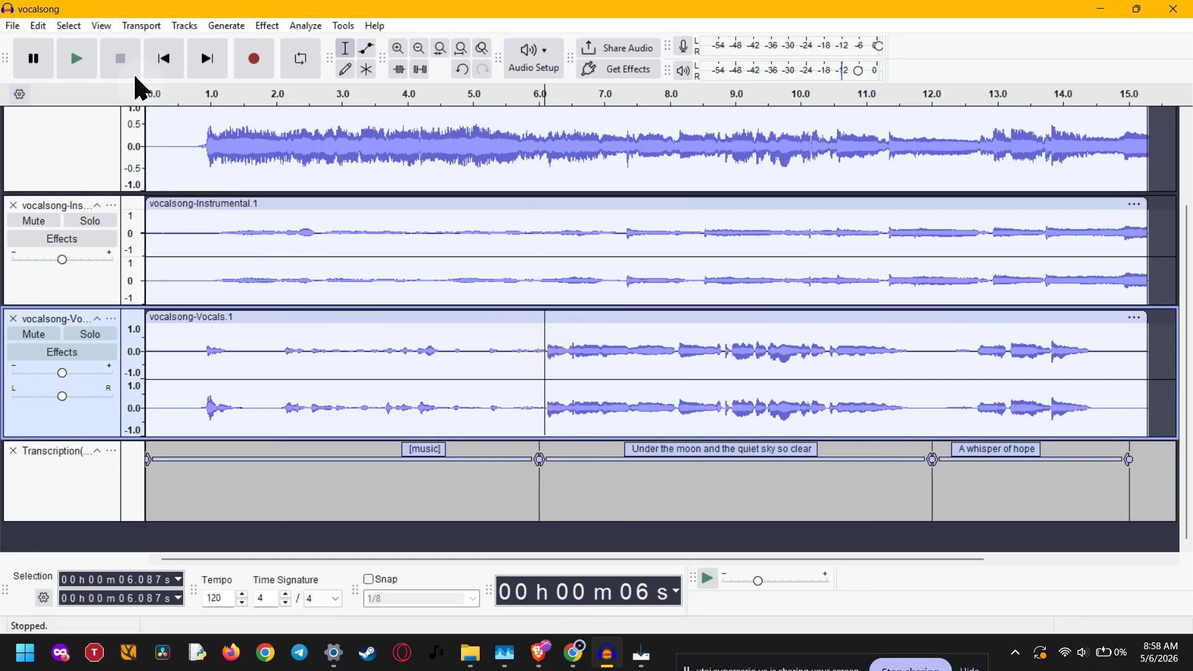
{"action": "left_click", "coordinate": [72, 55]}
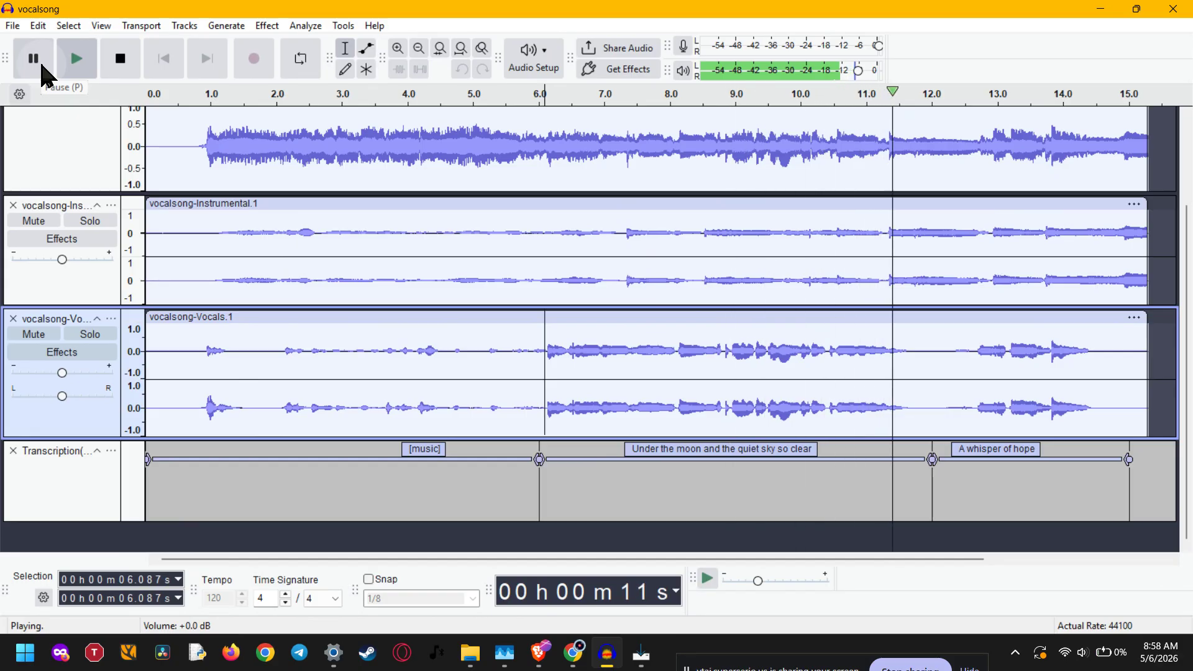
{"action": "left_click", "coordinate": [121, 62]}
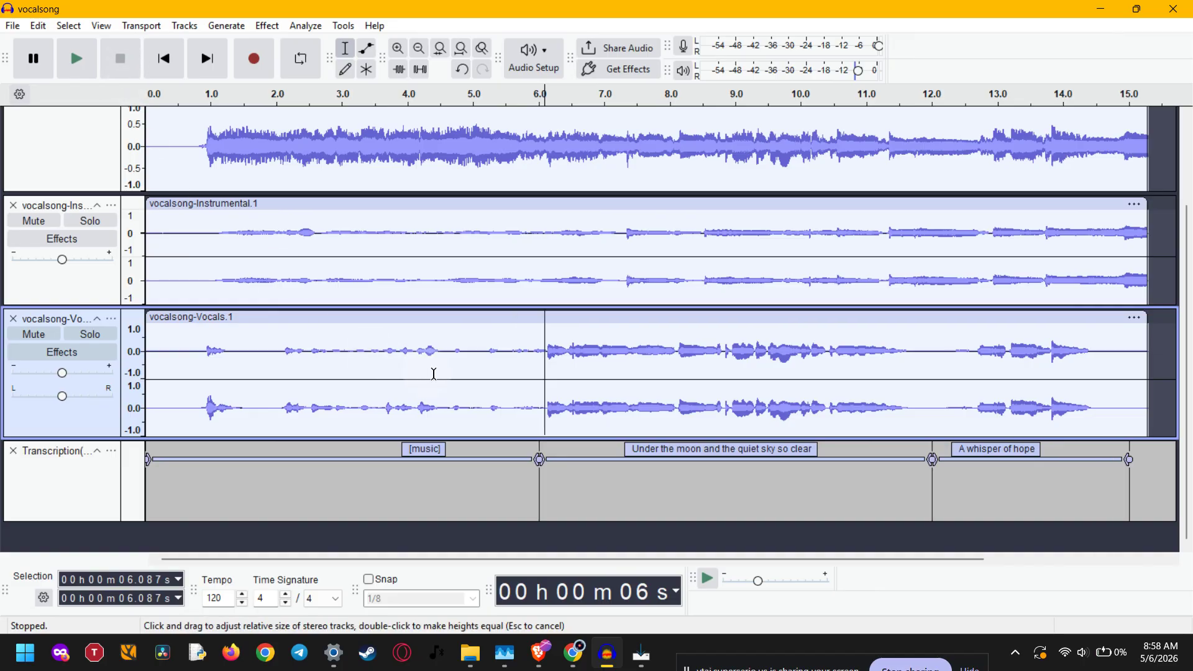
Step: Undo the transcription and then redo it
{"action": "scroll", "coordinate": [702, 460], "scroll_direction": "up", "scroll_amount": 3}
{"action": "scroll", "coordinate": [704, 465], "scroll_direction": "down", "scroll_amount": 3}
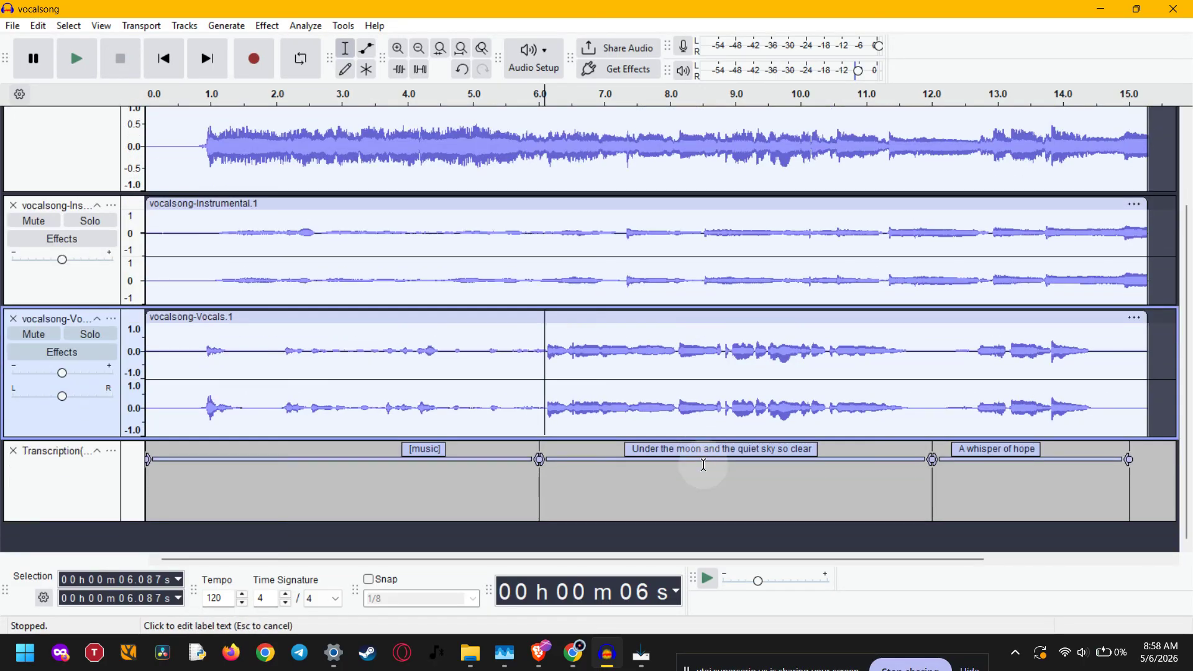
{"action": "left_click", "coordinate": [77, 491]}
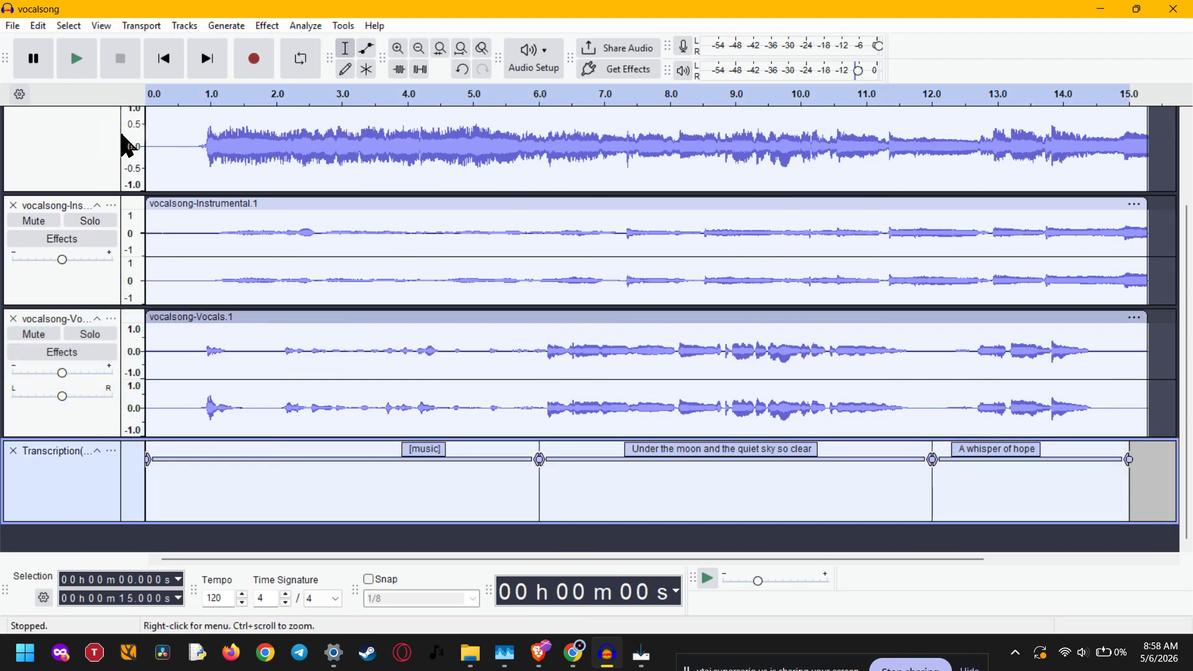
{"action": "left_click", "coordinate": [148, 469]}
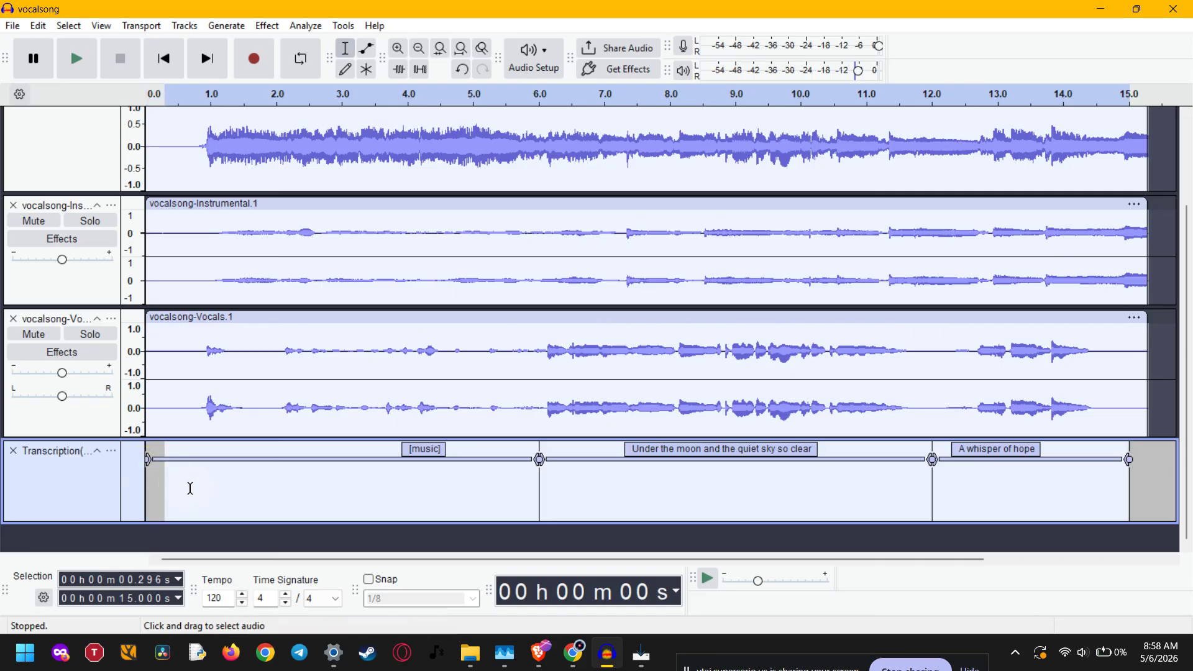
{"action": "key", "text": "ctrl+z"}
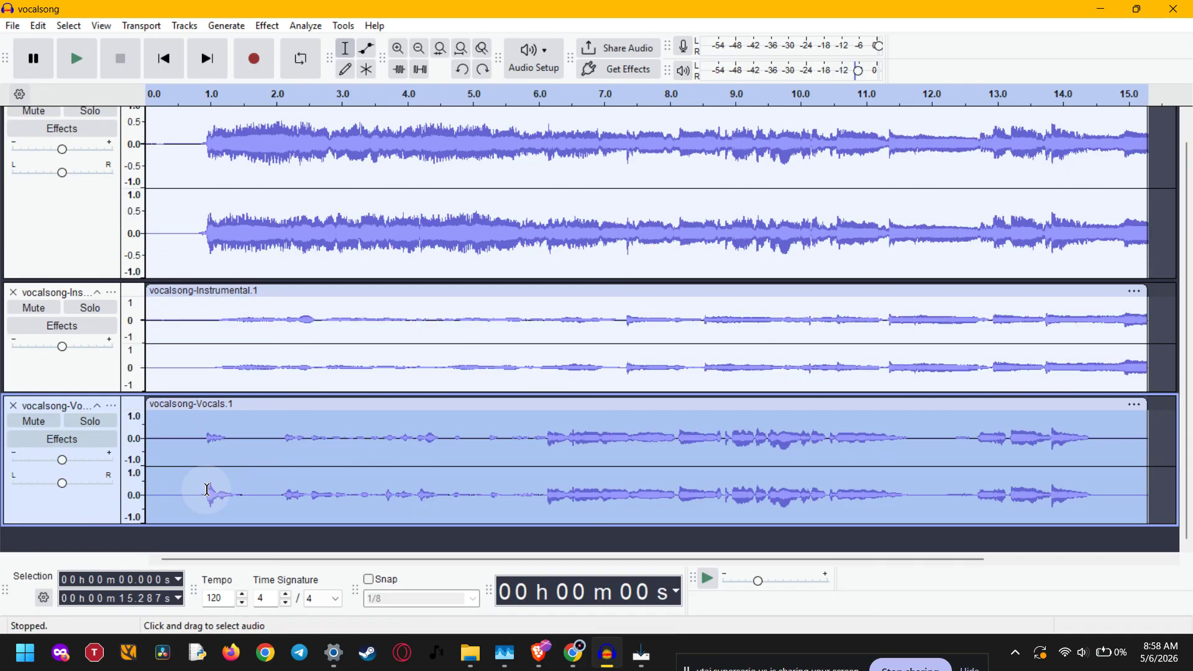
{"action": "key", "text": "ctrl+y"}
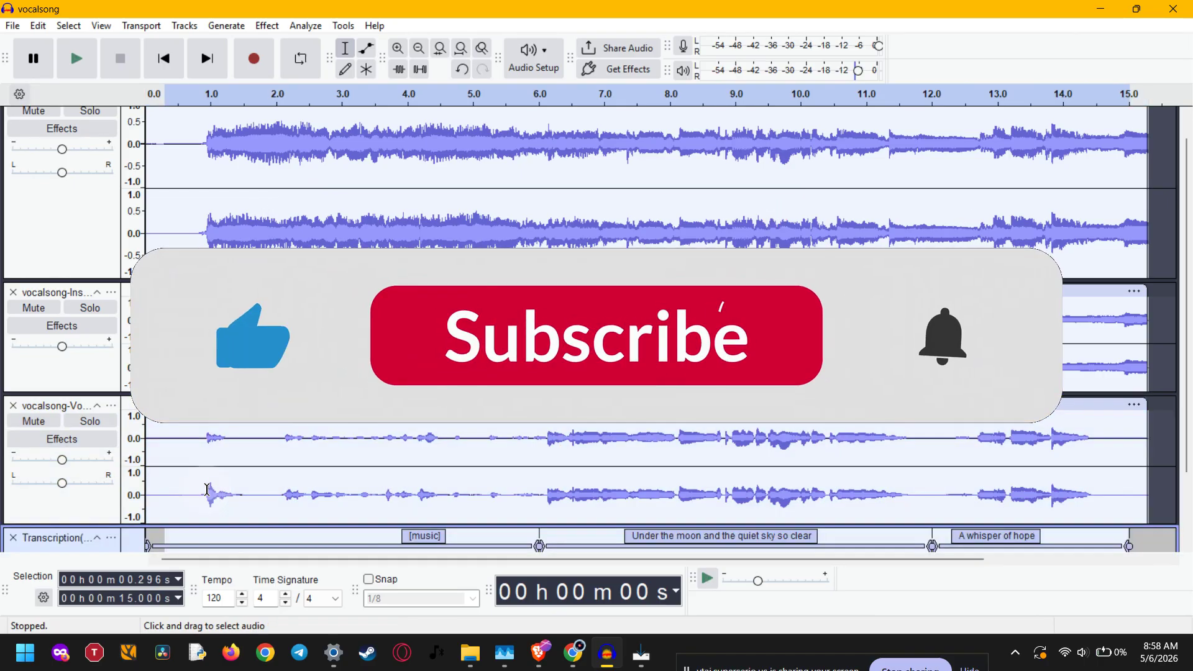
{"action": "scroll", "coordinate": [249, 498], "scroll_direction": "down", "scroll_amount": 2}
{"action": "left_click", "coordinate": [260, 502]}
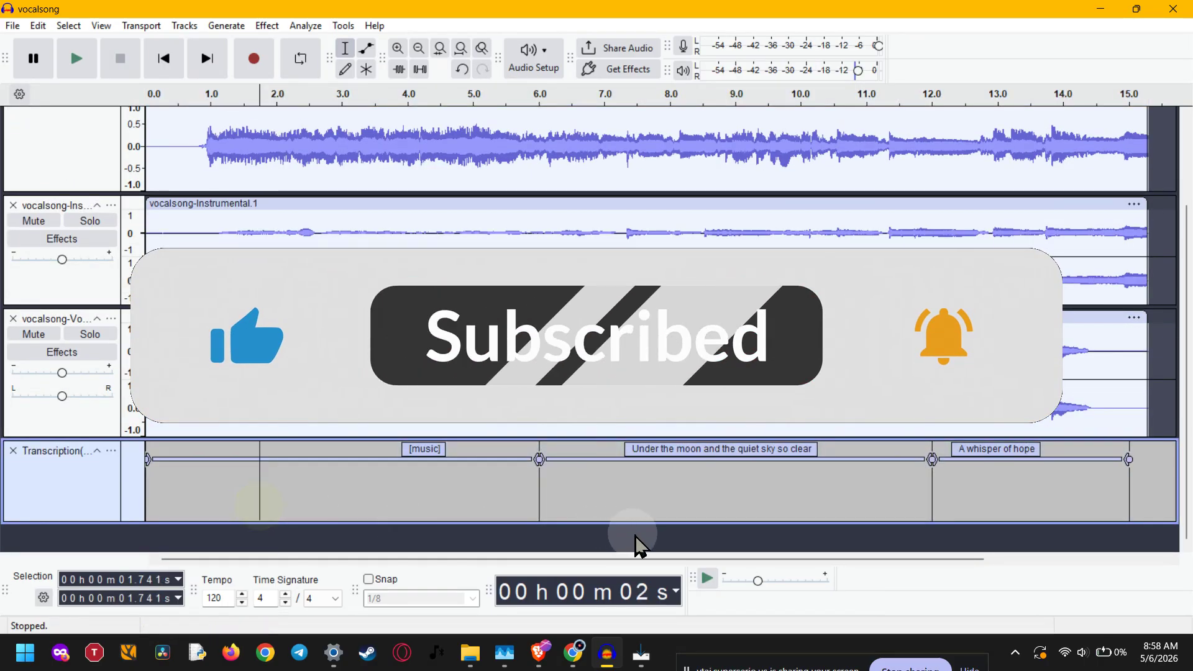